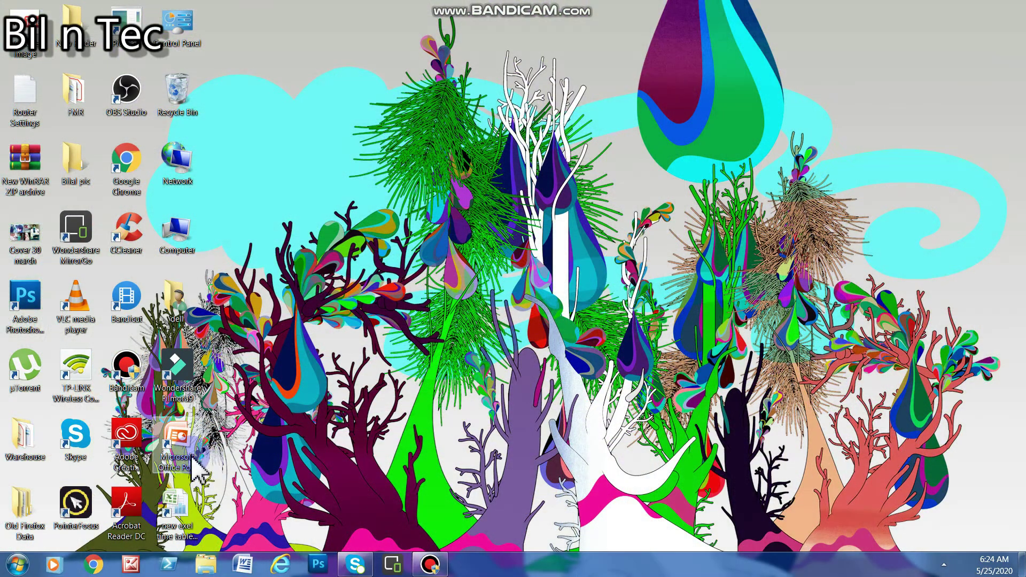
Launch PowerPoint 2007 from its desktop shortcut's right-click menu.
right_click(193, 463)
left_click(238, 269)
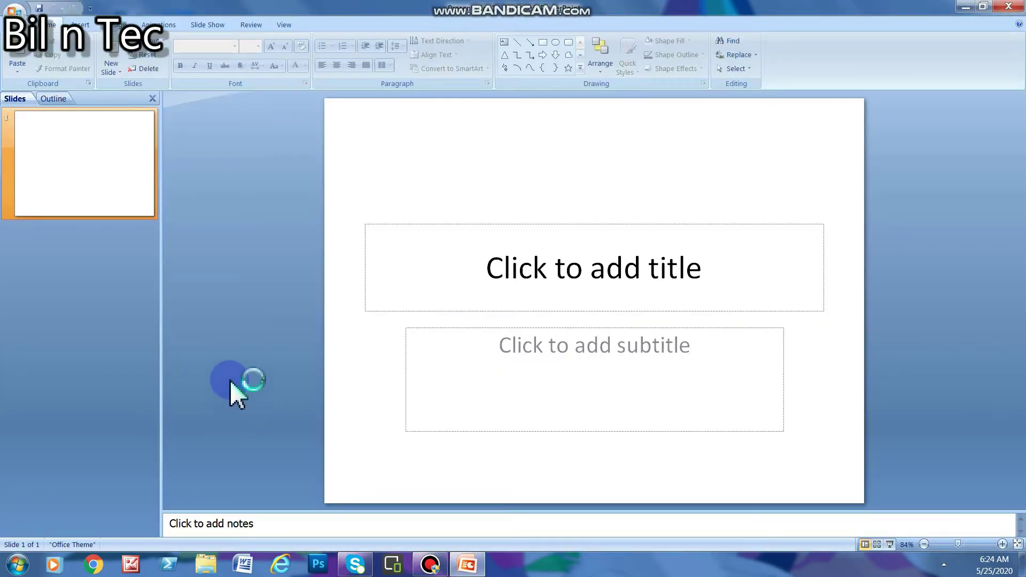
Enter COMPUTER as the title of the first slide.
left_click(511, 269)
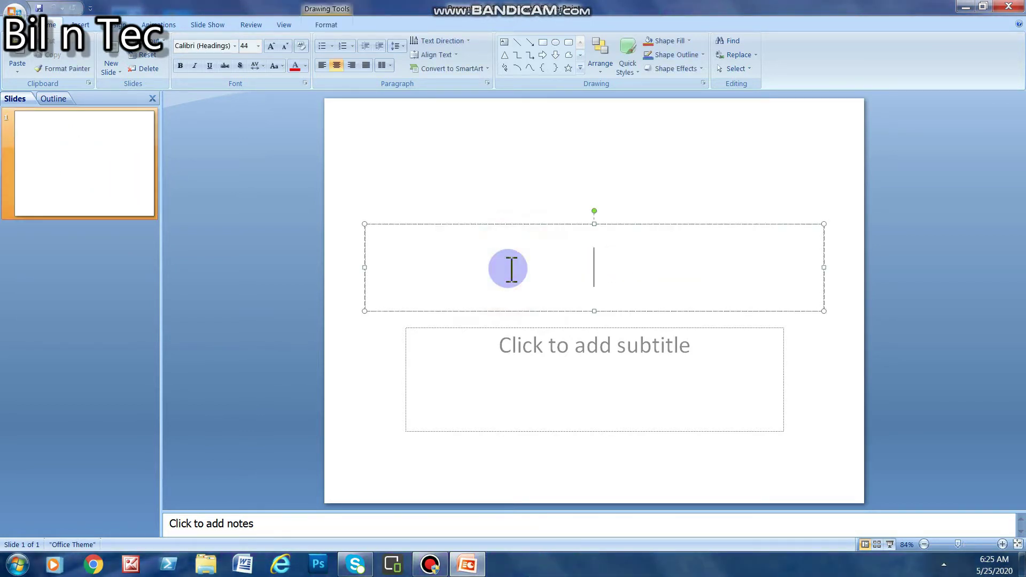
type("C")
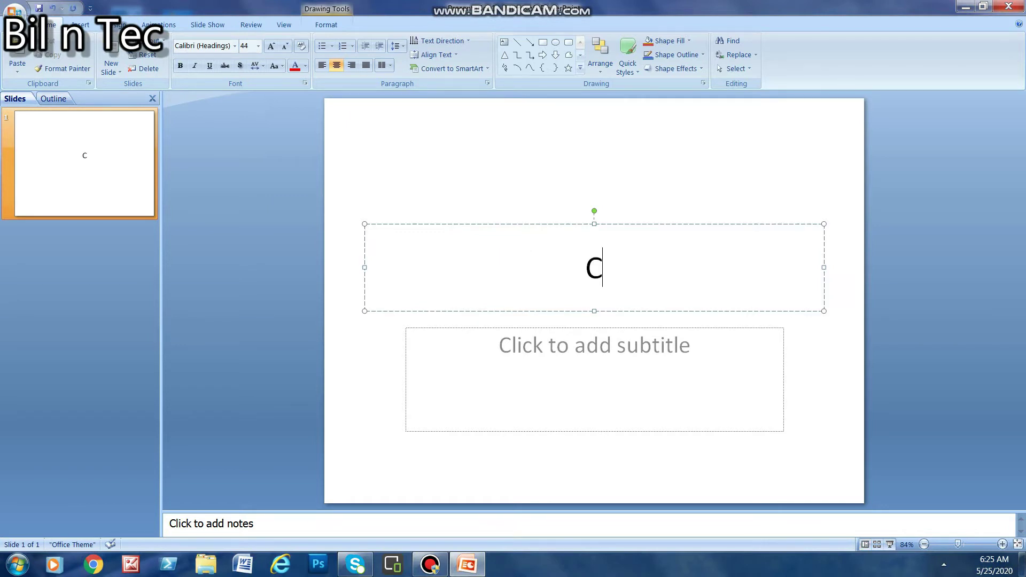
type("OMPUTER")
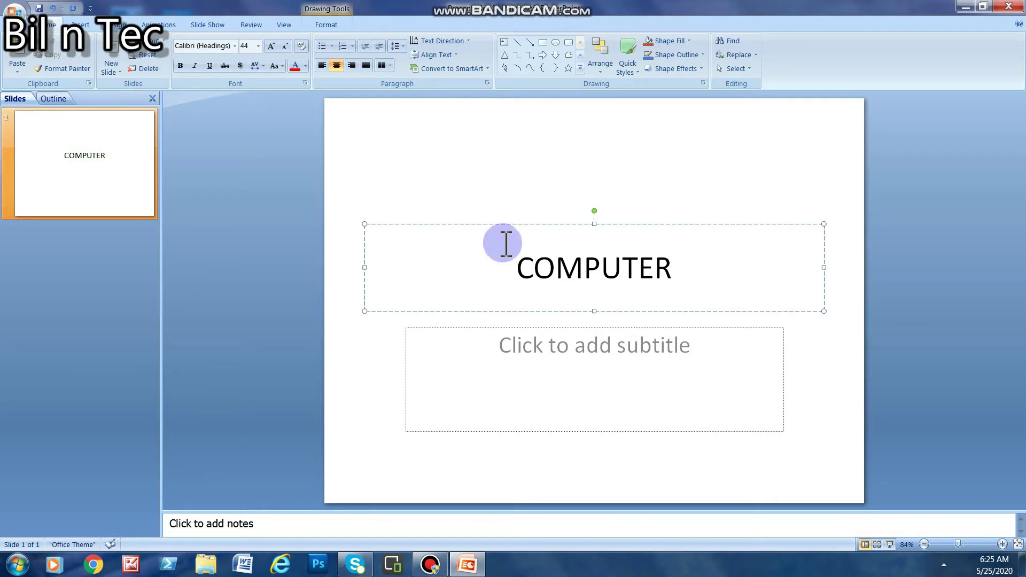
left_click_drag(508, 265, 736, 262)
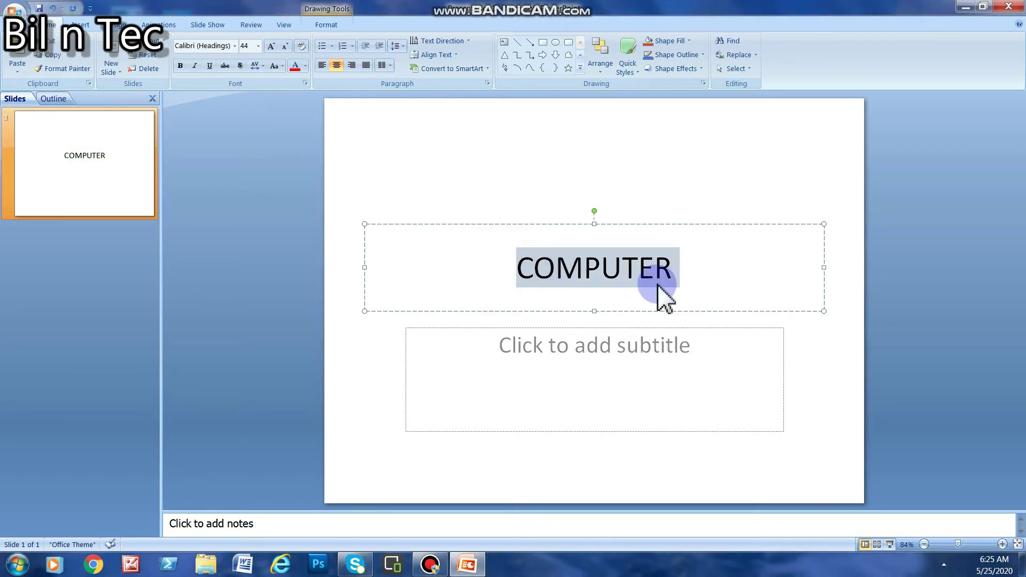
left_click(706, 275)
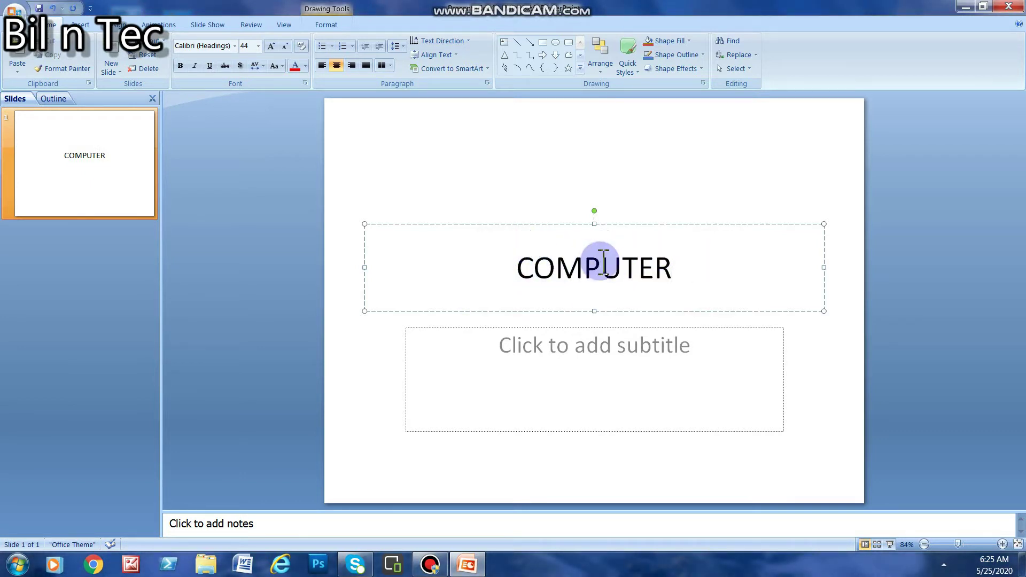
Move the COMPUTER title box up to the top of the slide and select its text.
left_click(583, 225)
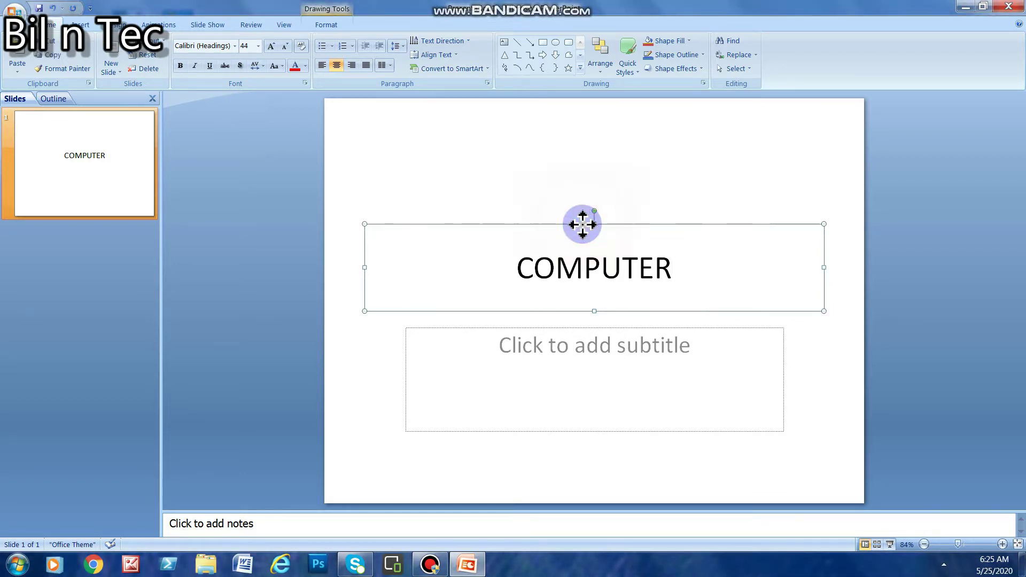
left_click_drag(582, 225, 576, 132)
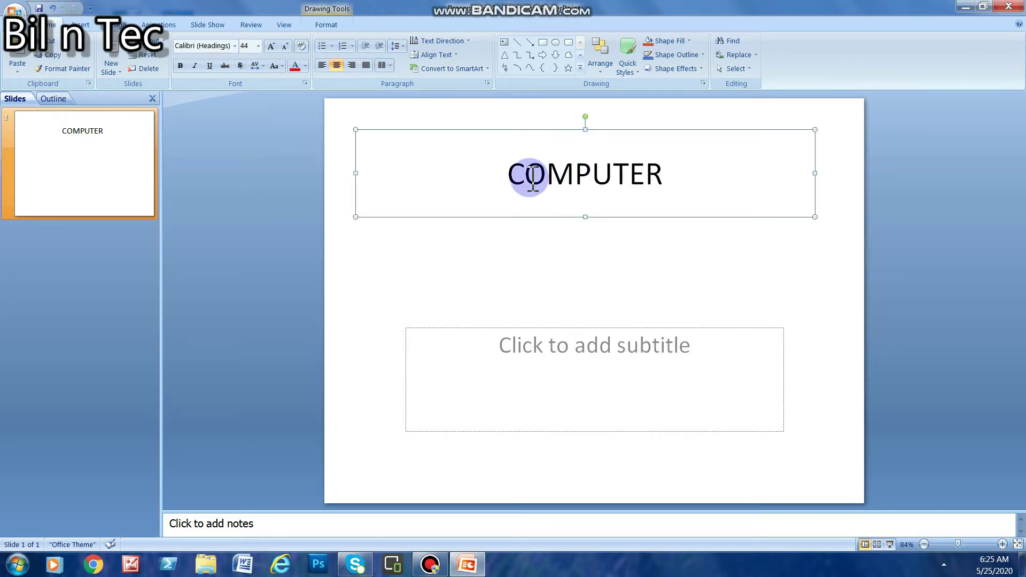
left_click_drag(506, 173, 668, 171)
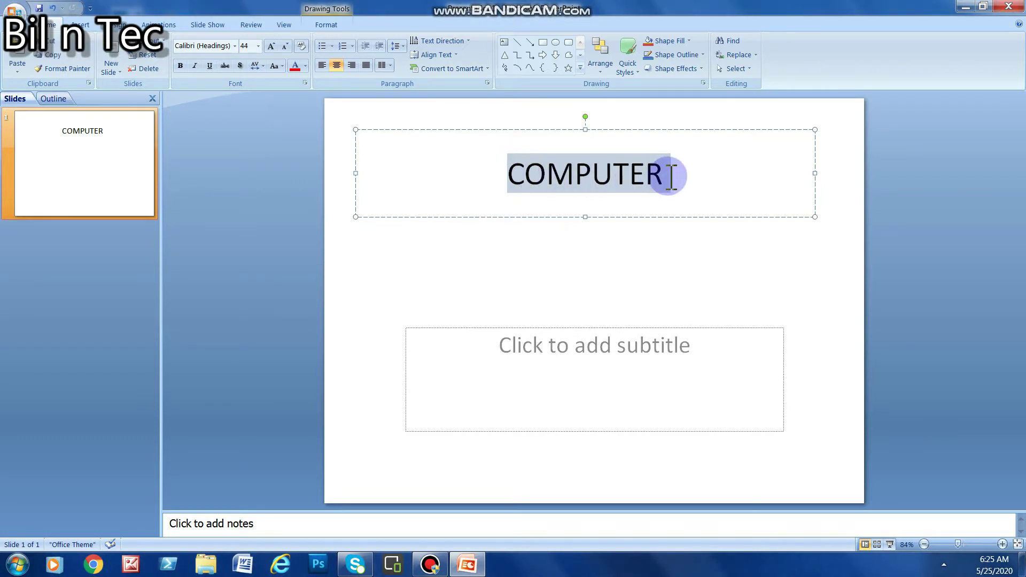
right_click(565, 172)
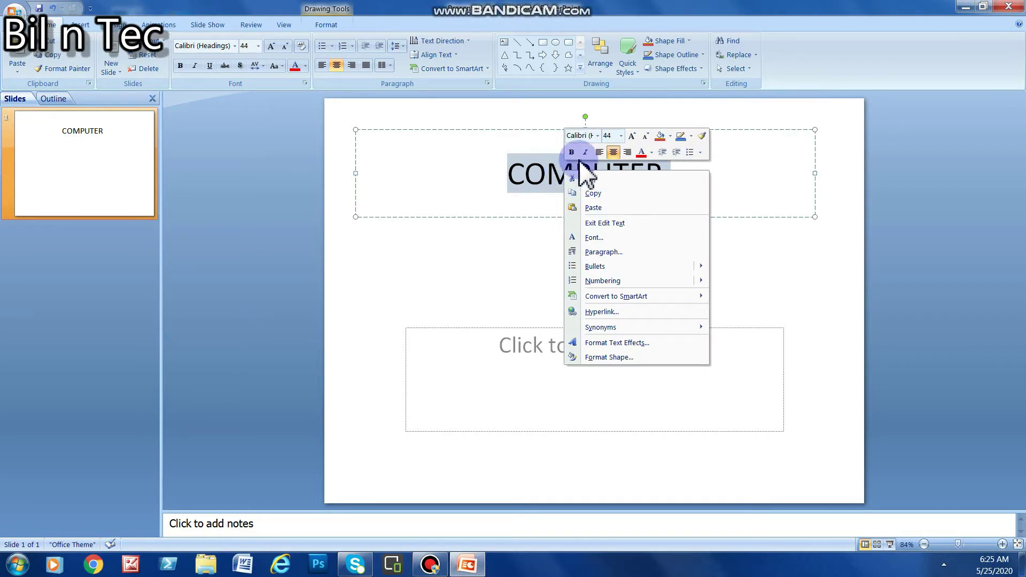
Set the COMPUTER title font size to 72 pt, after briefly trying 8 pt.
left_click(621, 136)
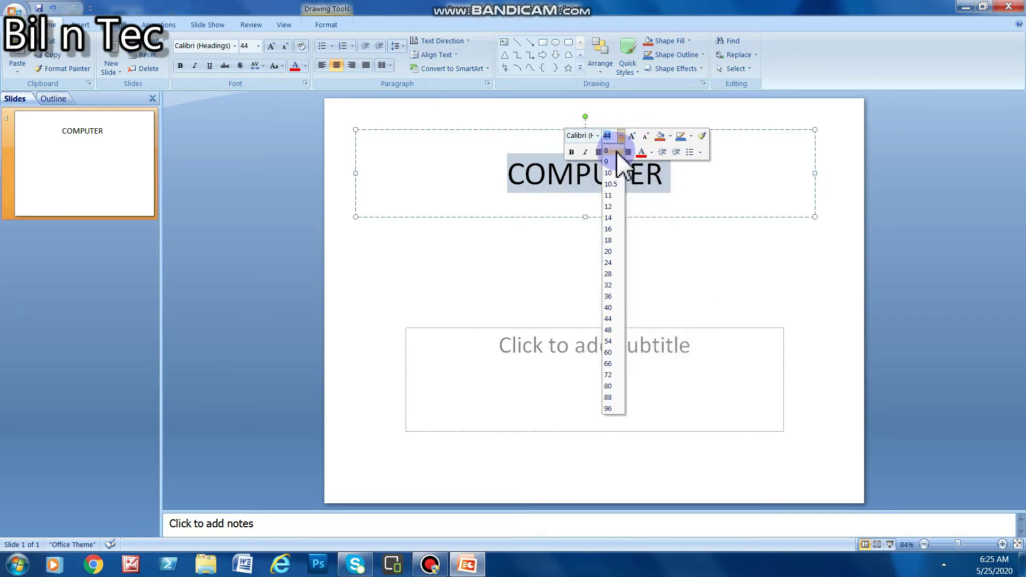
left_click(615, 151)
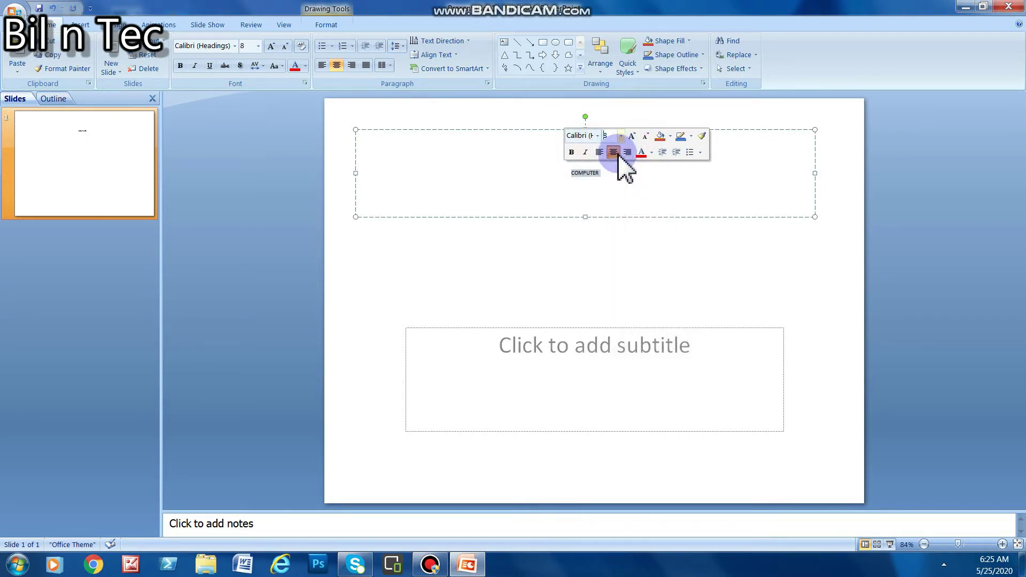
left_click(630, 136)
left_click(621, 136)
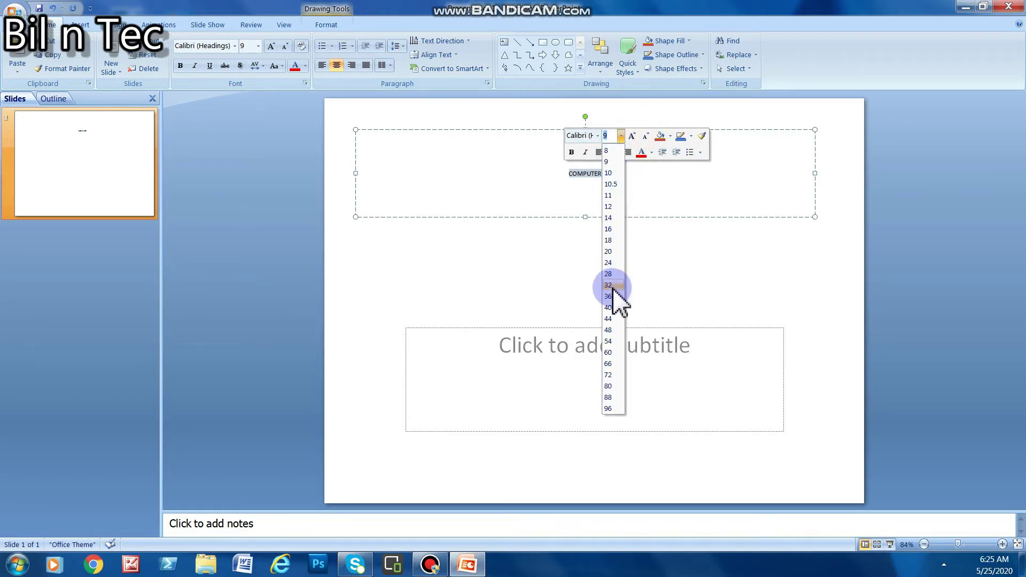
left_click(612, 375)
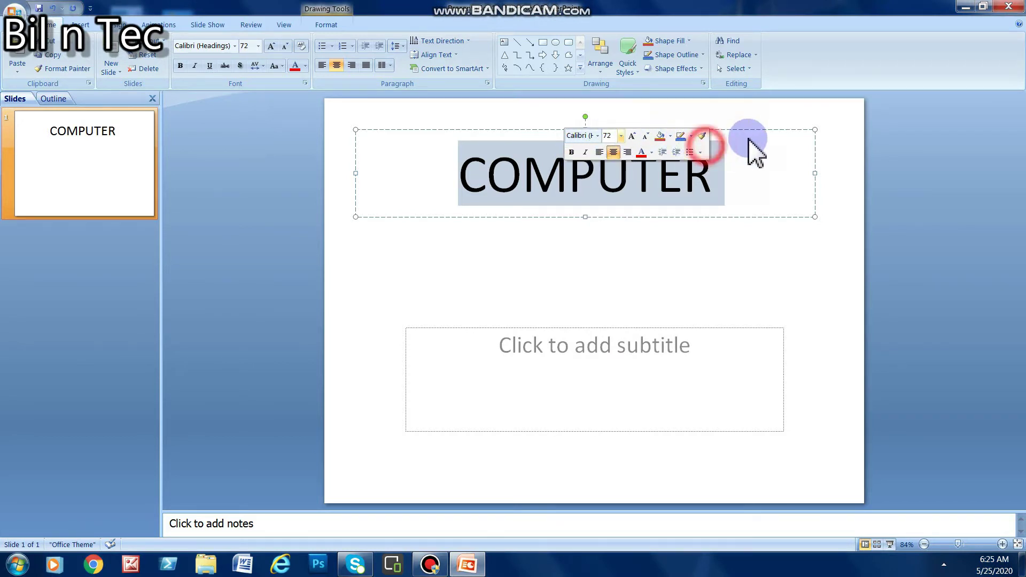
Make the COMPUTER title bold, right-aligned and red, after trying italic, left and centre.
left_click(571, 152)
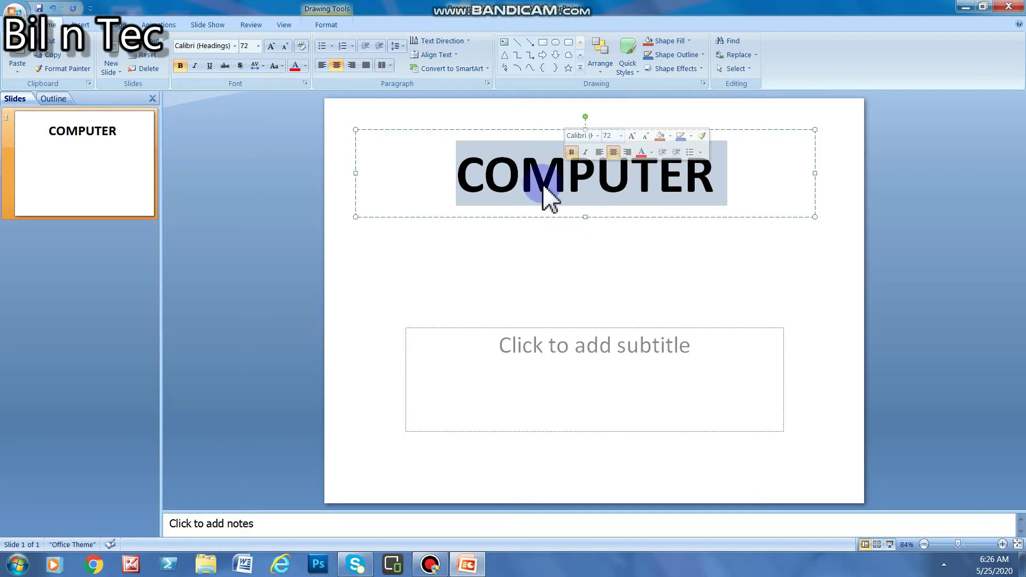
left_click(585, 153)
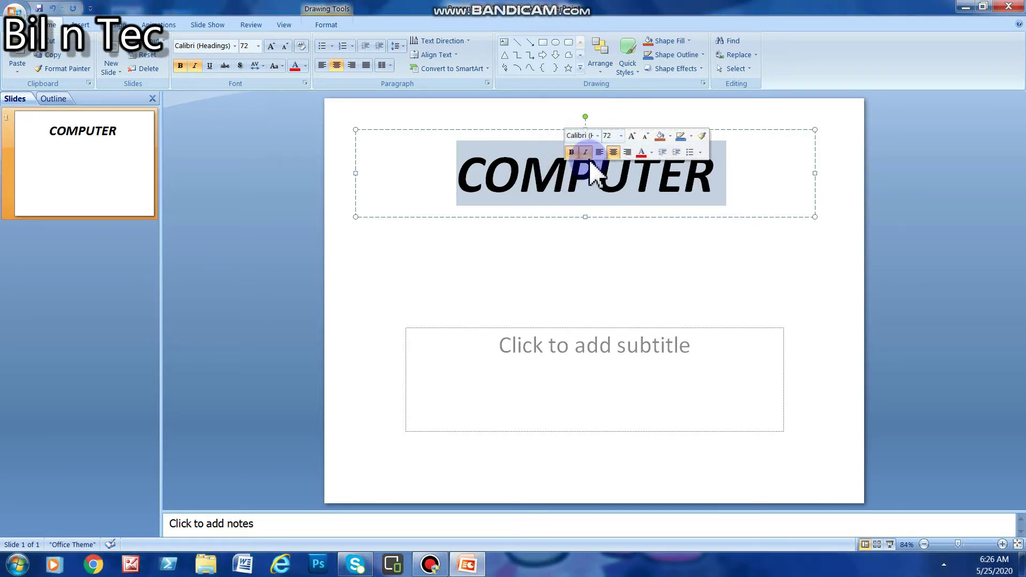
left_click(586, 153)
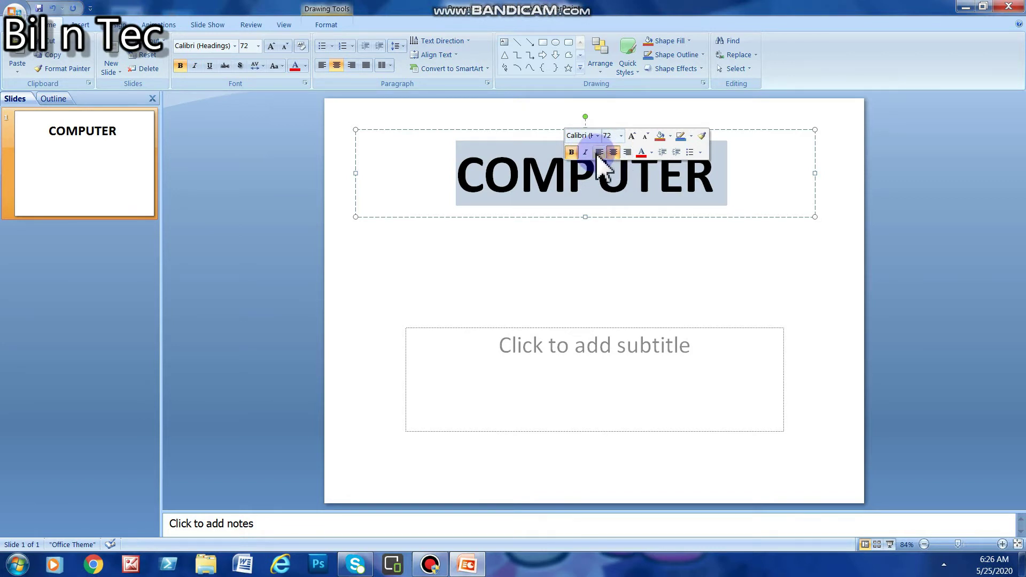
left_click(599, 153)
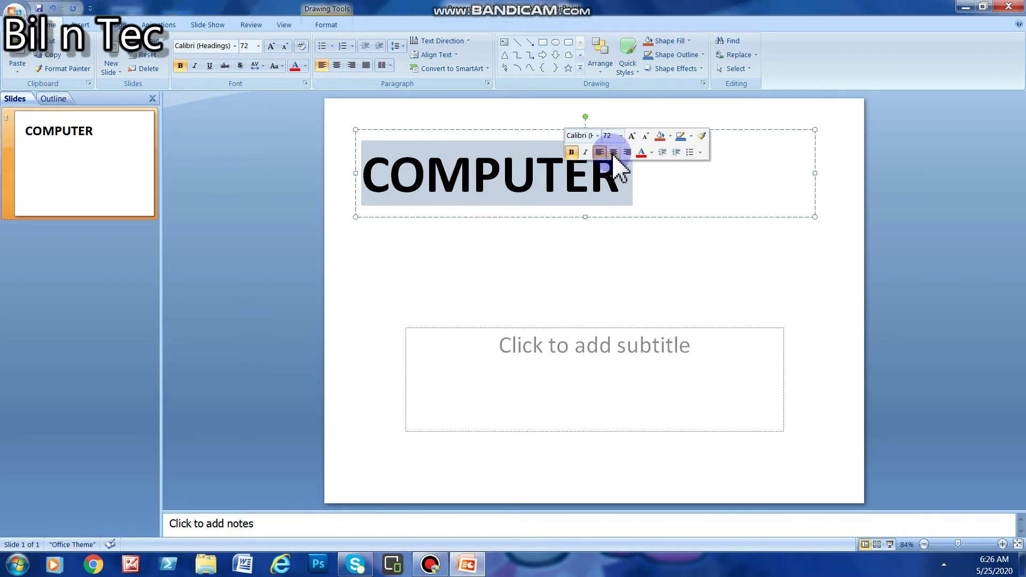
left_click(613, 153)
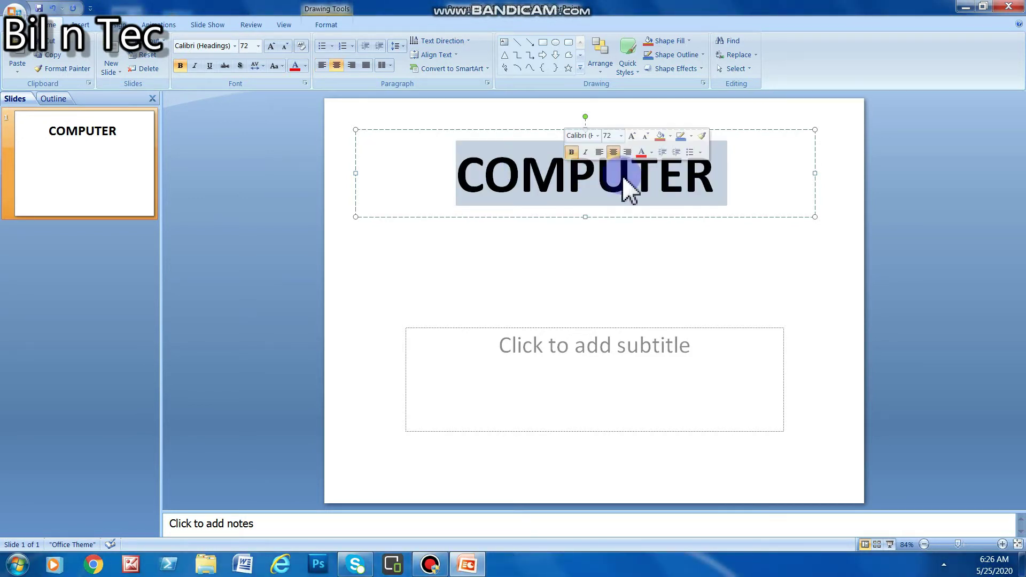
left_click(627, 153)
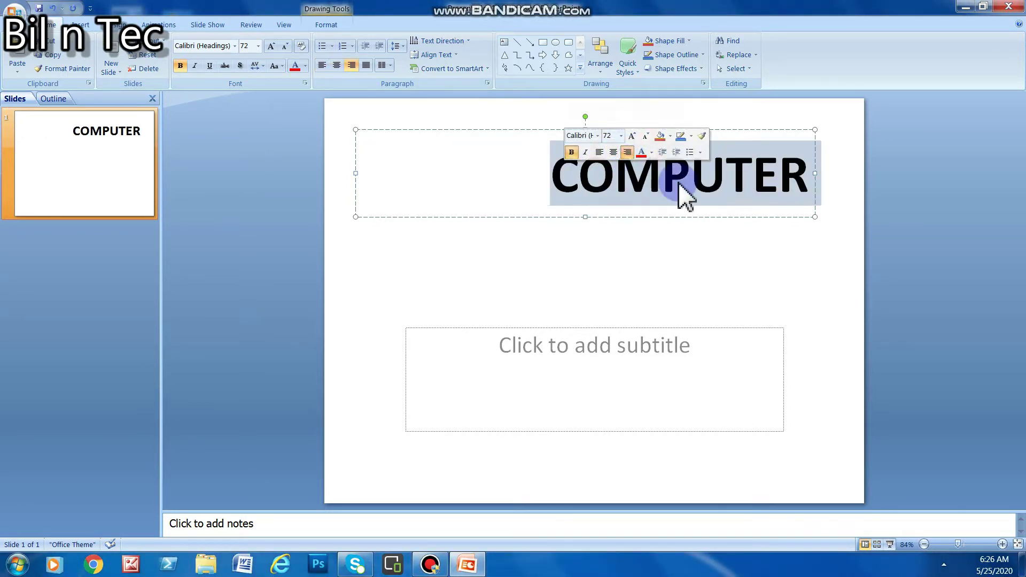
left_click(640, 154)
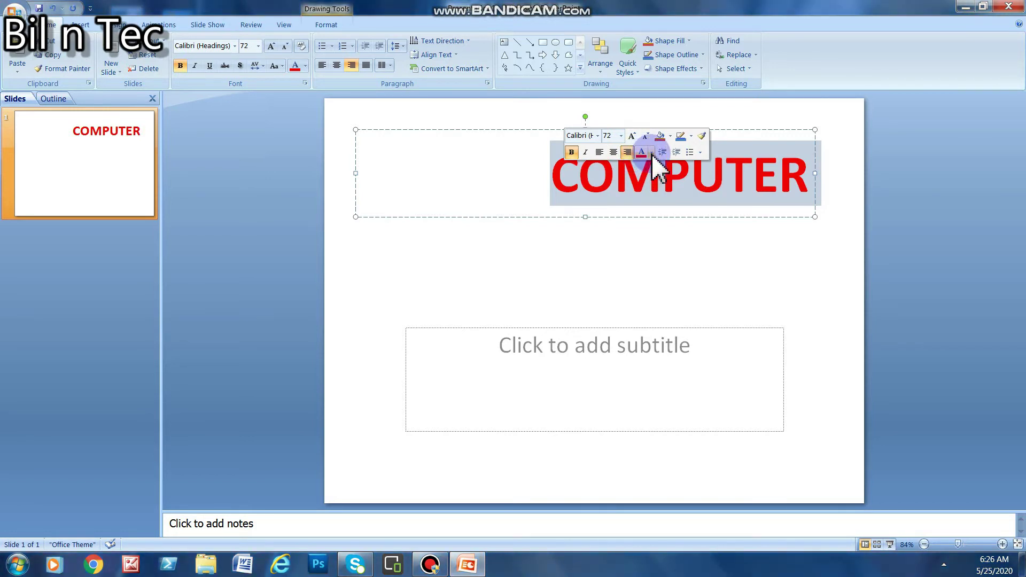
Try green and orange-gold title colours, then settle back on red.
left_click(652, 153)
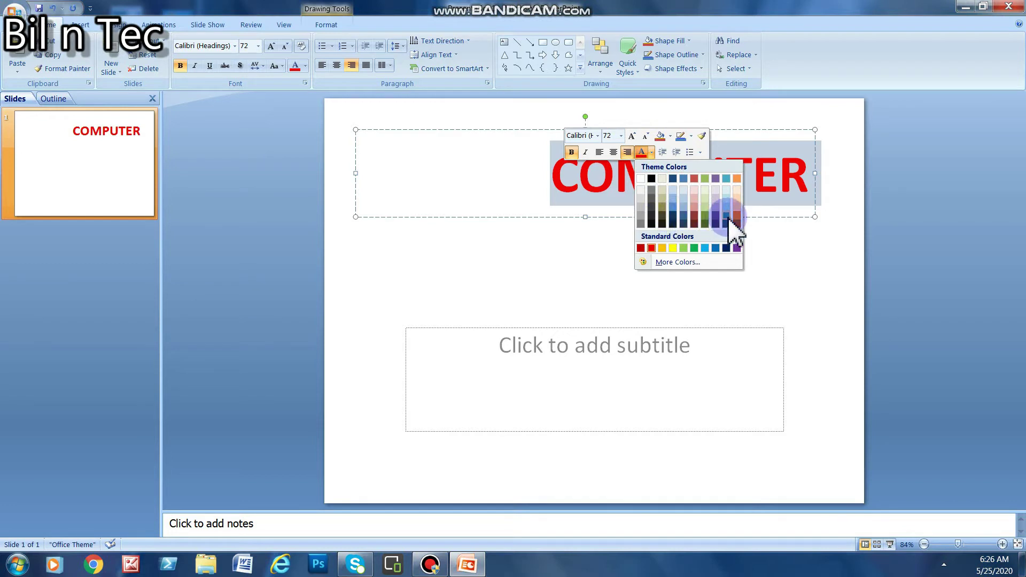
left_click(694, 248)
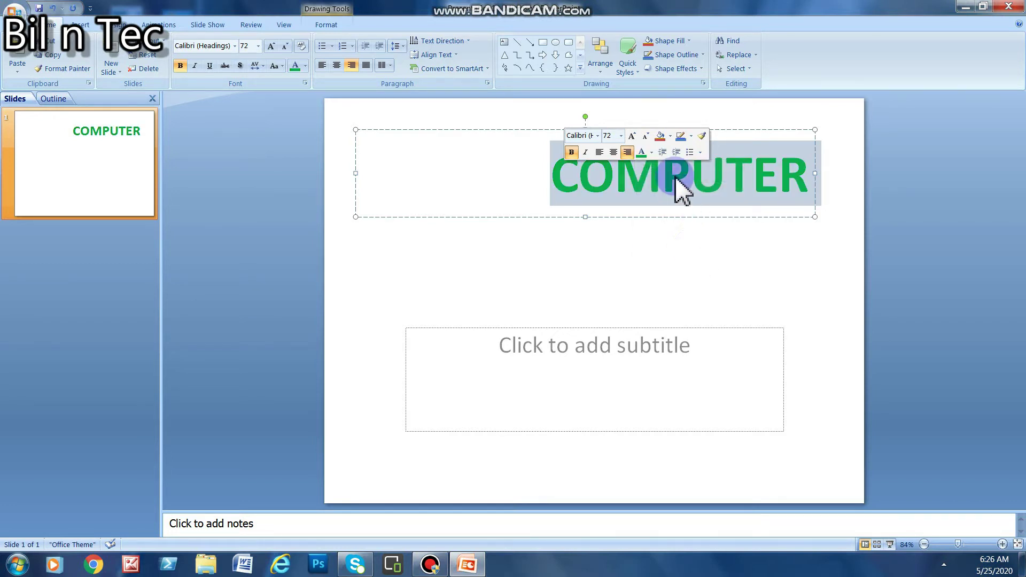
left_click(652, 153)
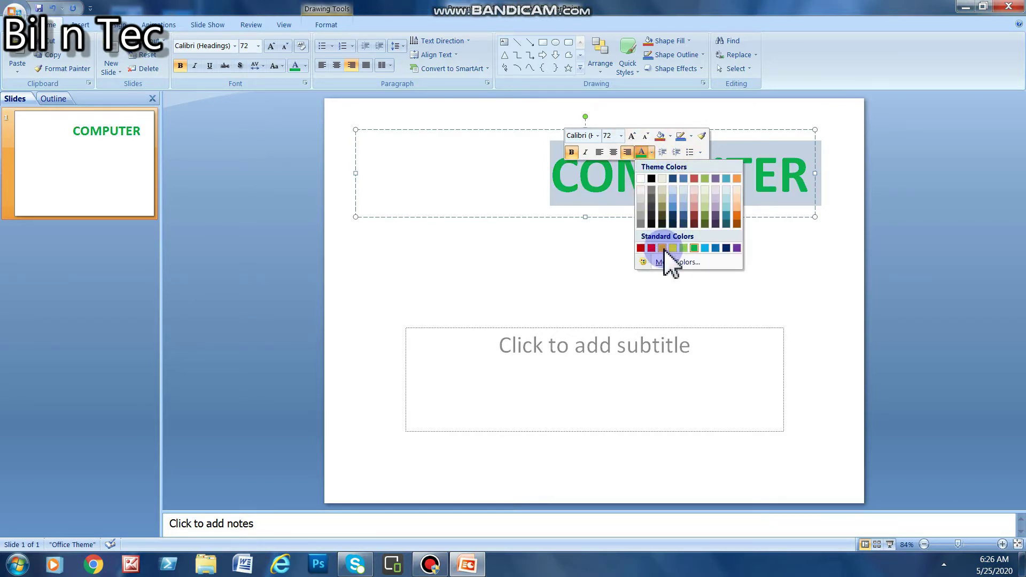
left_click(662, 248)
left_click(650, 152)
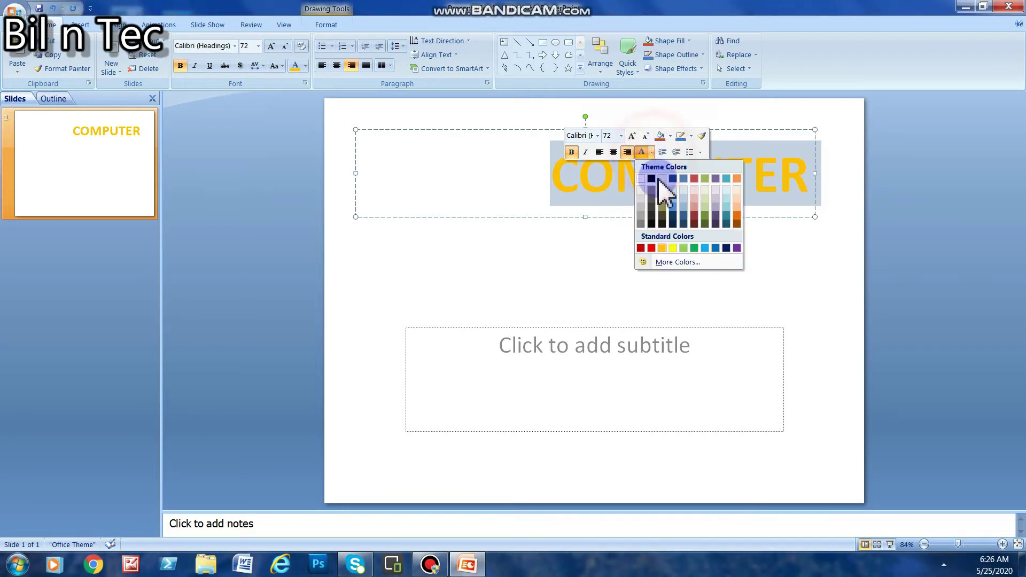
left_click(652, 248)
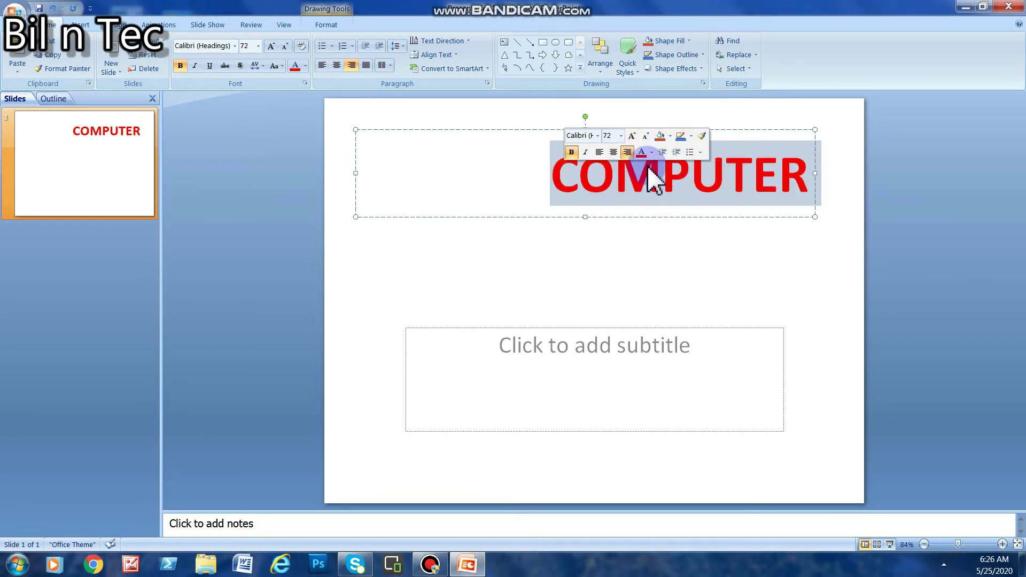
Centre the COMPUTER title and shrink it to 54 before growing it back to 72.
left_click(613, 153)
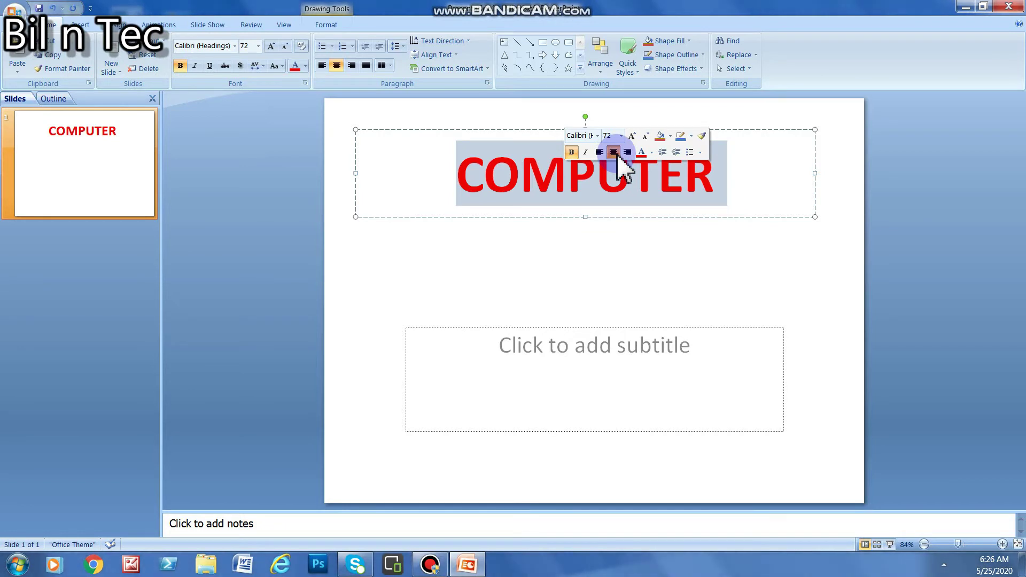
left_click(646, 136)
left_click(646, 136)
left_click(646, 136)
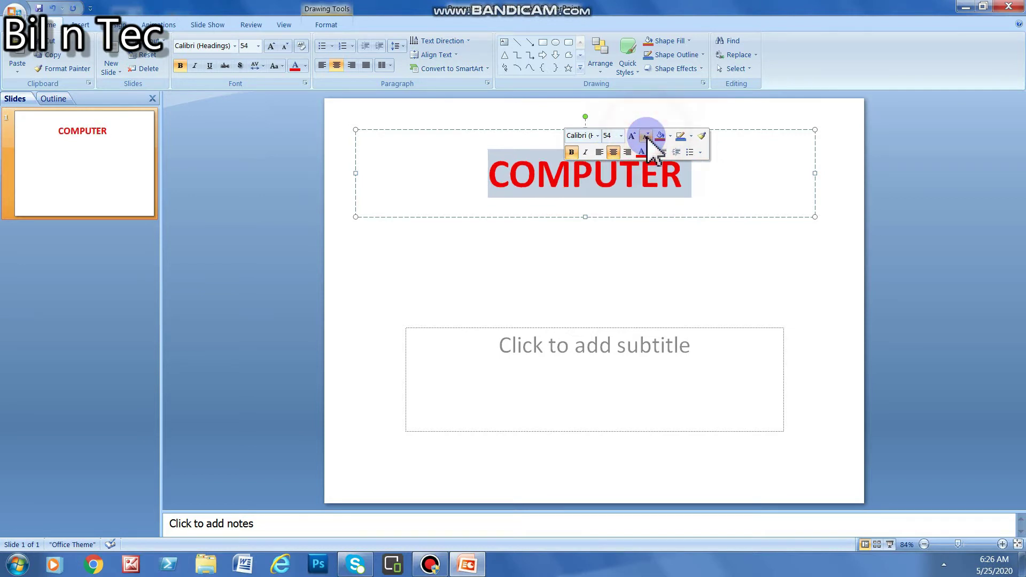
left_click(634, 136)
left_click(635, 136)
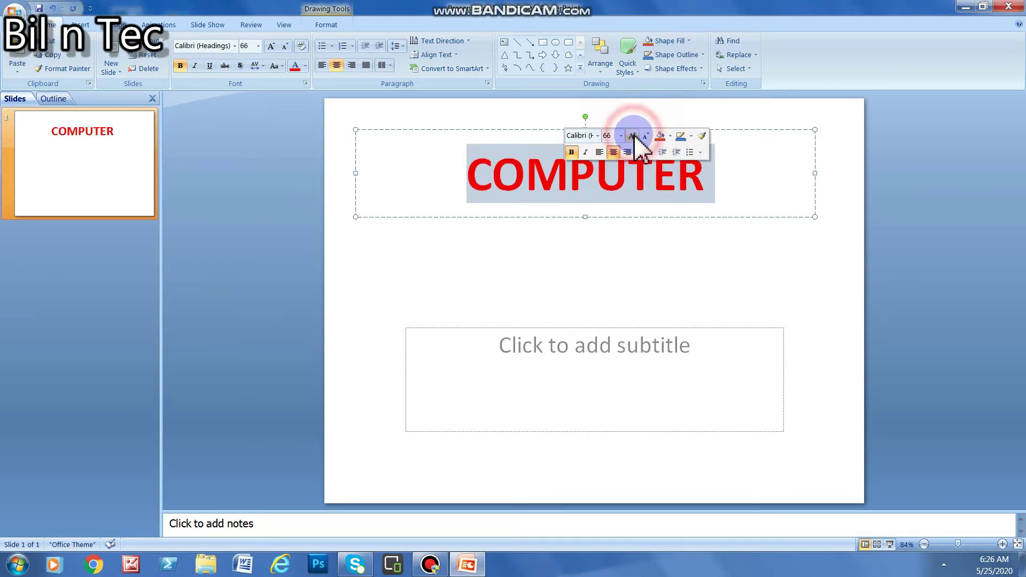
left_click(634, 136)
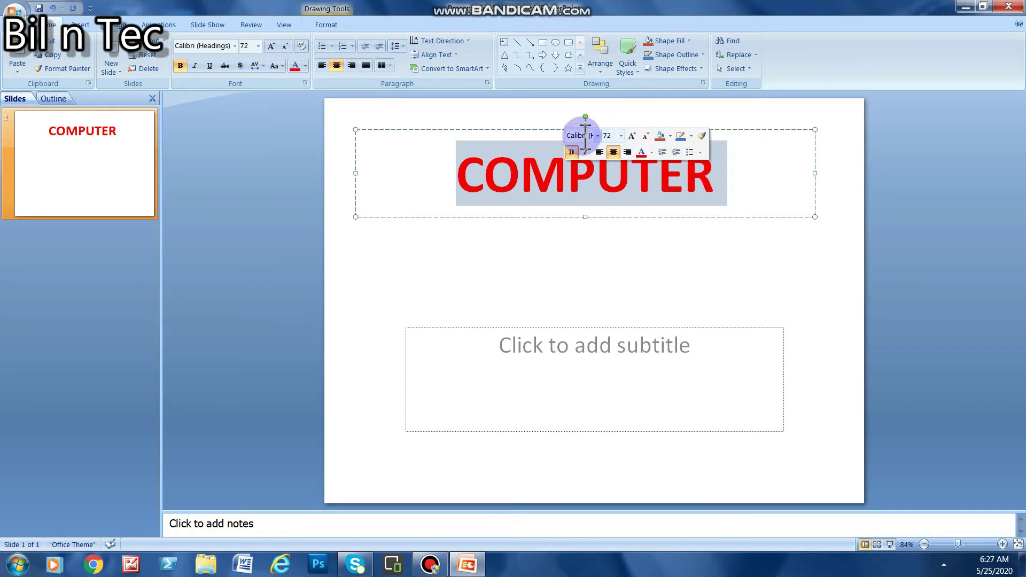
Try Adobe Arabic, Adobe Garamond Pro Bold and Arial Black fonts on the COMPUTER title.
left_click(597, 135)
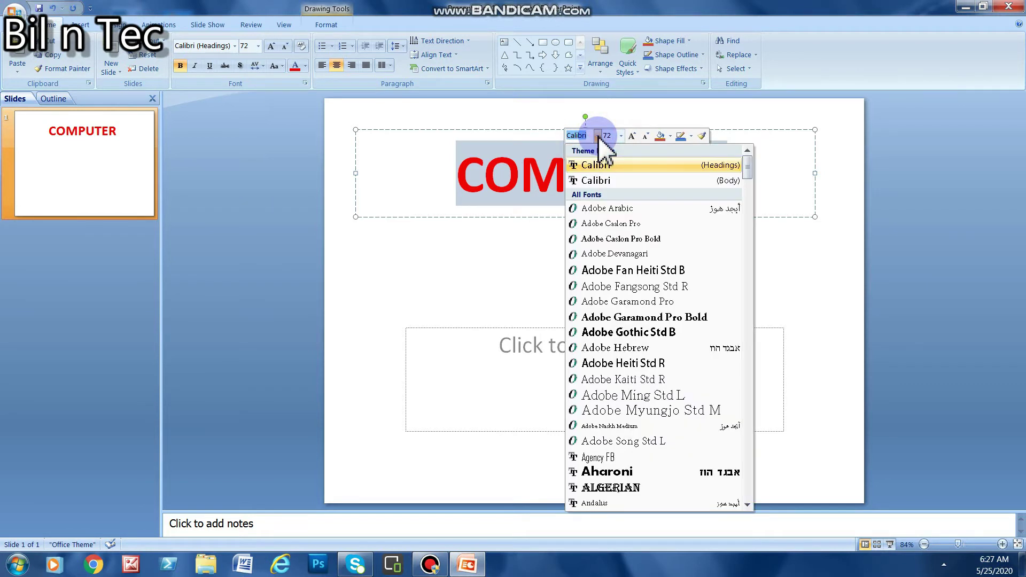
left_click(628, 210)
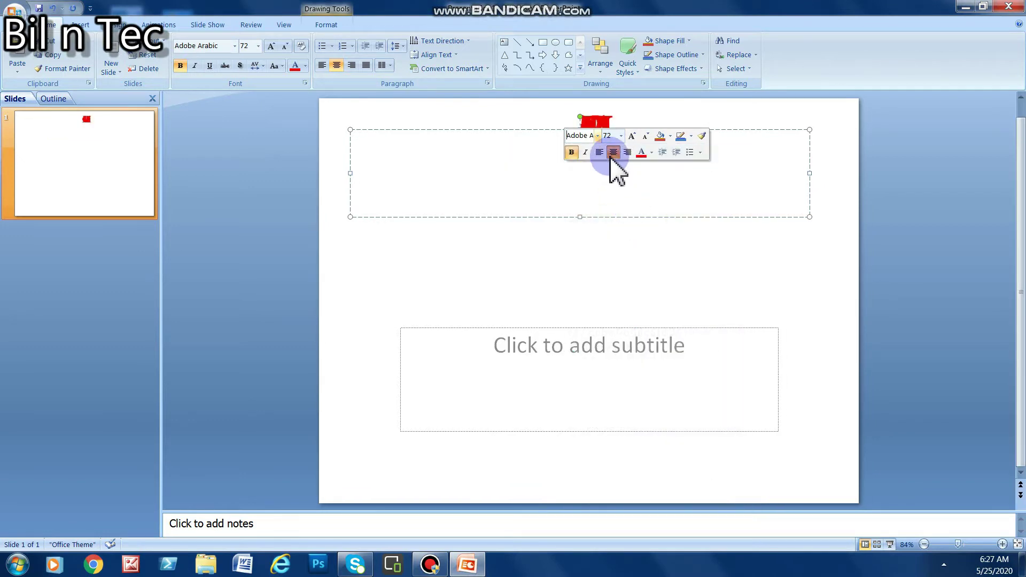
left_click(597, 136)
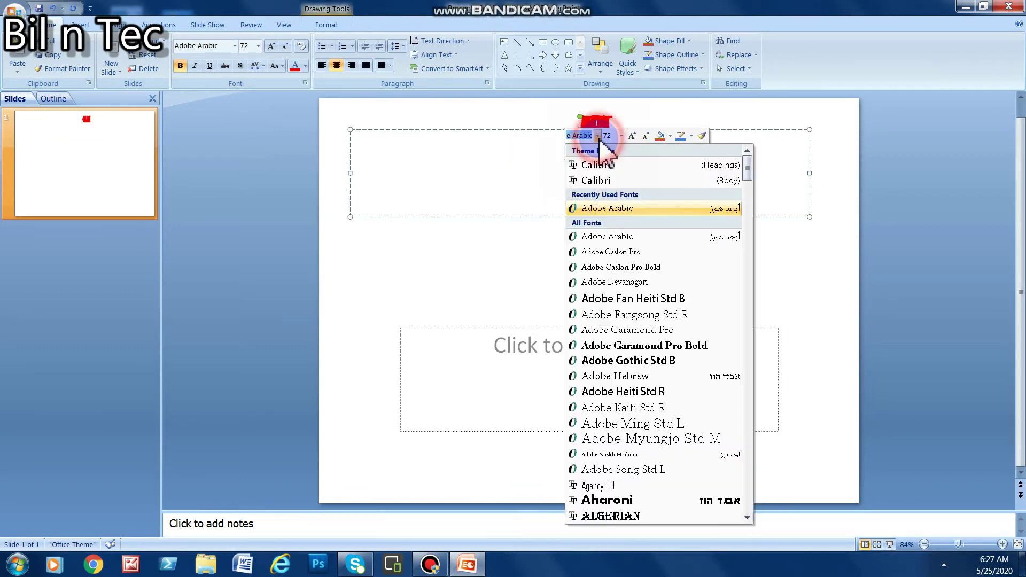
left_click(624, 346)
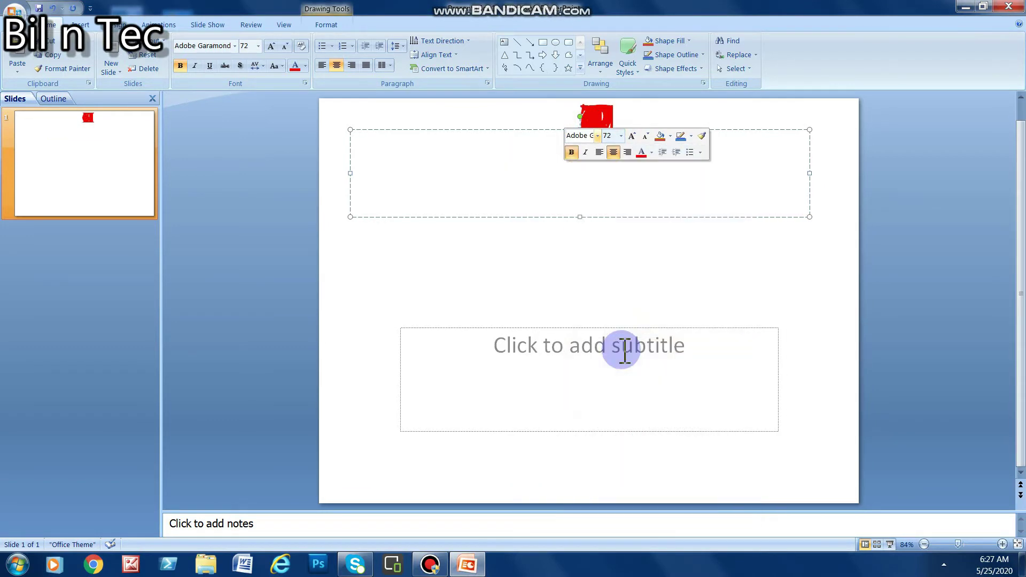
left_click(601, 135)
scroll(631, 320, "down", 5)
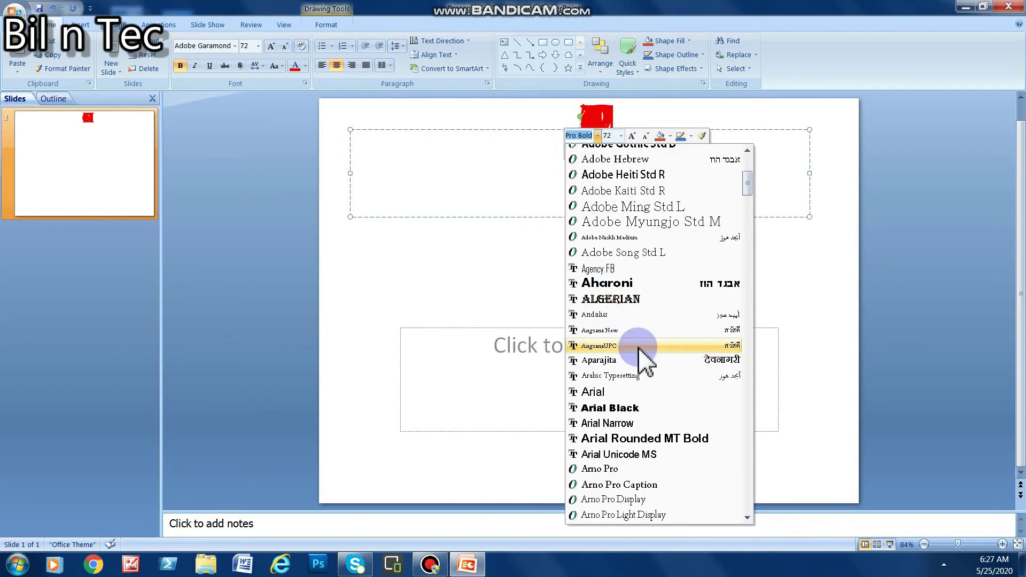
left_click(626, 409)
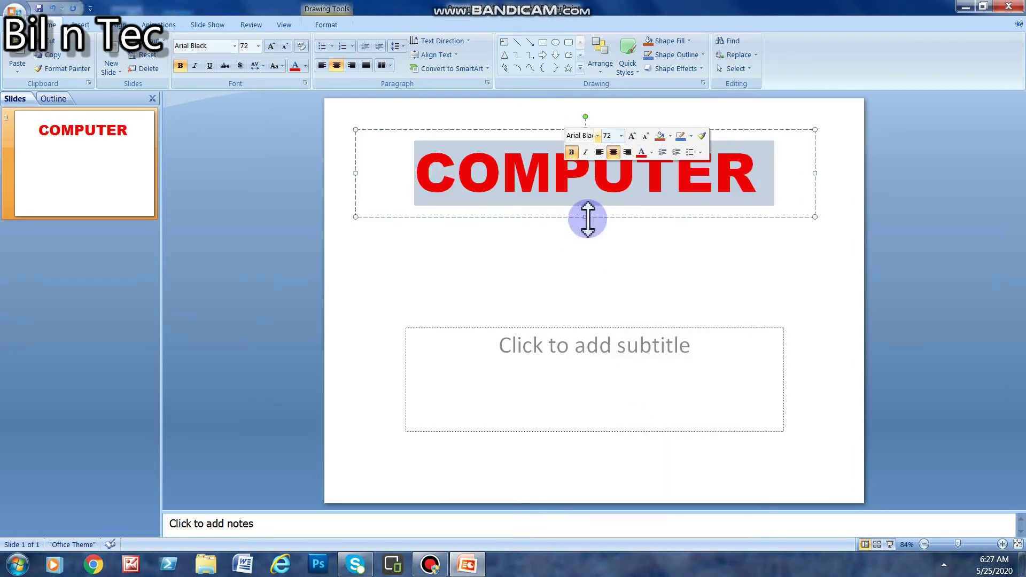
left_click(597, 135)
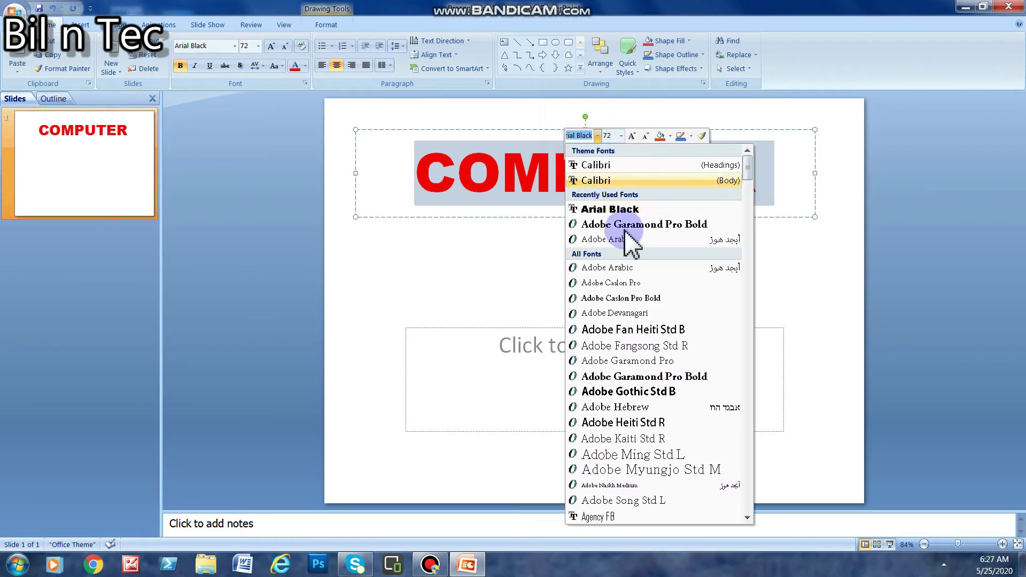
scroll(636, 337, "down", 4)
scroll(641, 347, "down", 2)
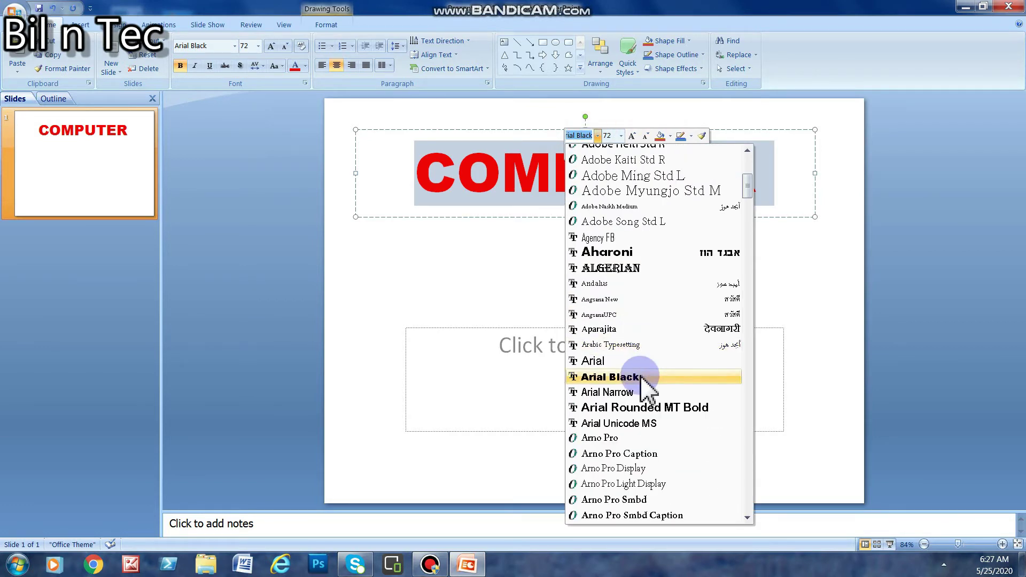
left_click(644, 377)
Try Arial and Blackoak Std on the title, then set it in Book Antiqua.
left_click(597, 135)
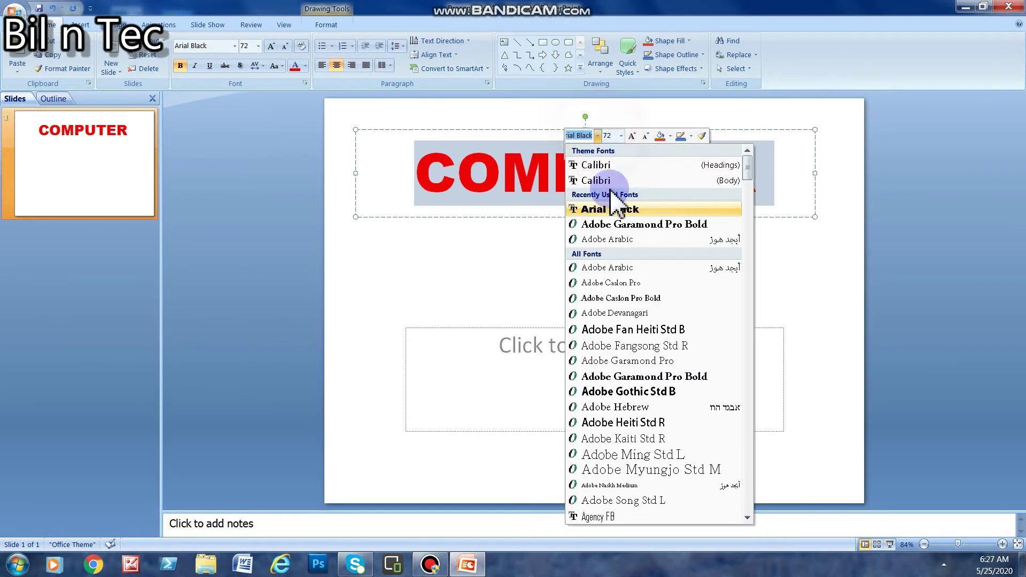
scroll(652, 337, "down", 4)
left_click(636, 456)
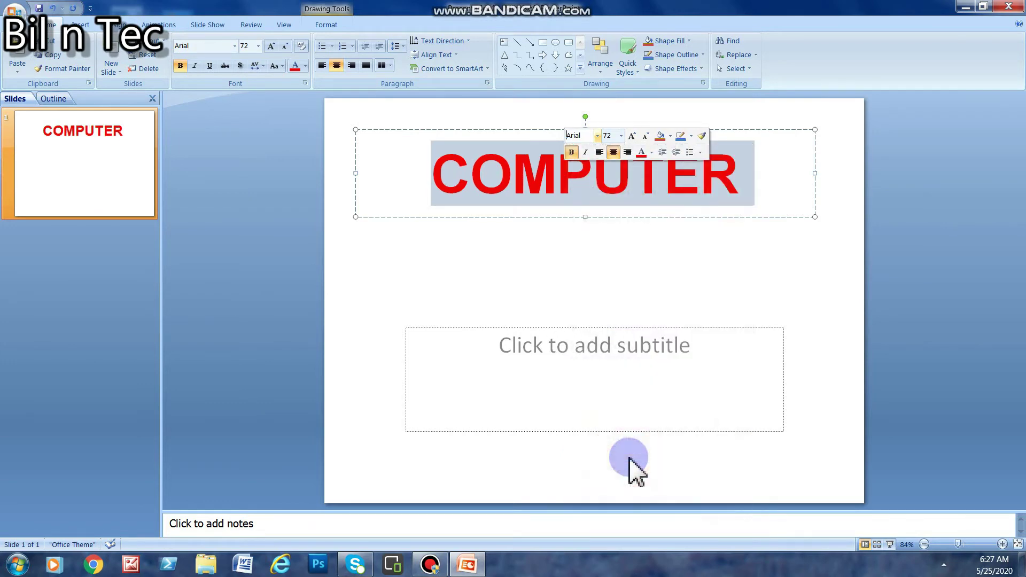
left_click(598, 136)
scroll(649, 376, "down", 4)
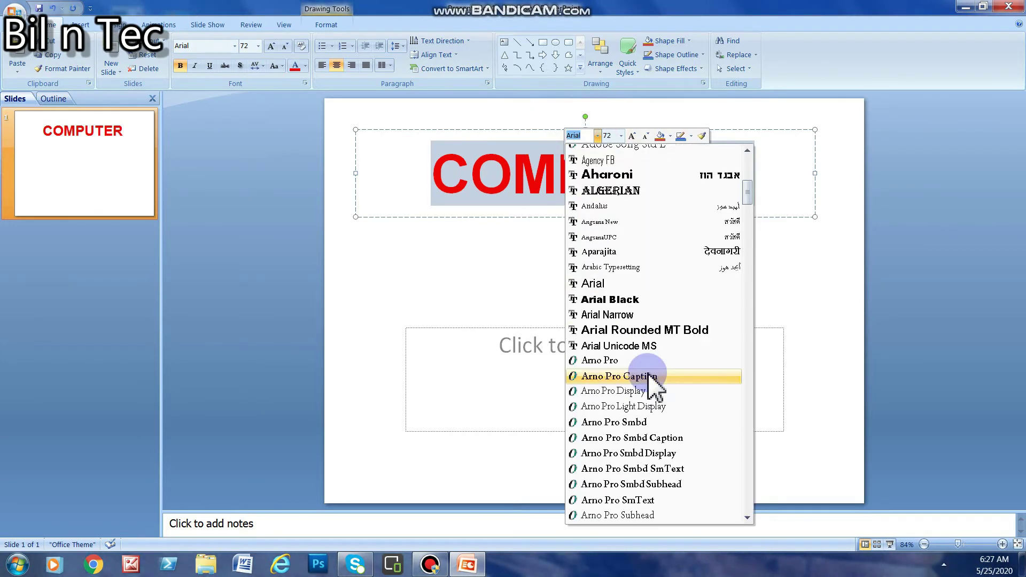
scroll(653, 380, "down", 6)
left_click(674, 470)
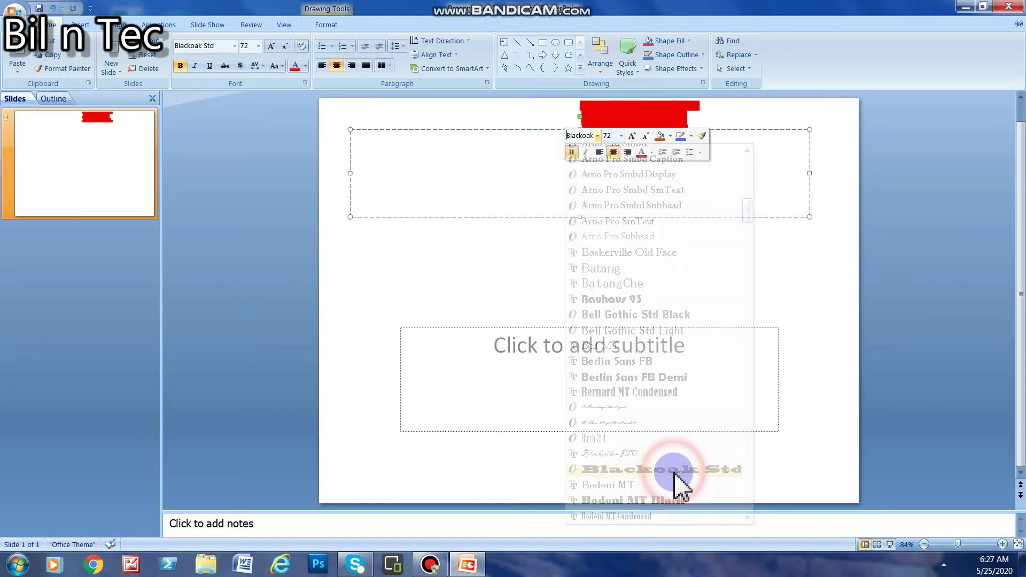
left_click(598, 136)
scroll(646, 363, "down", 5)
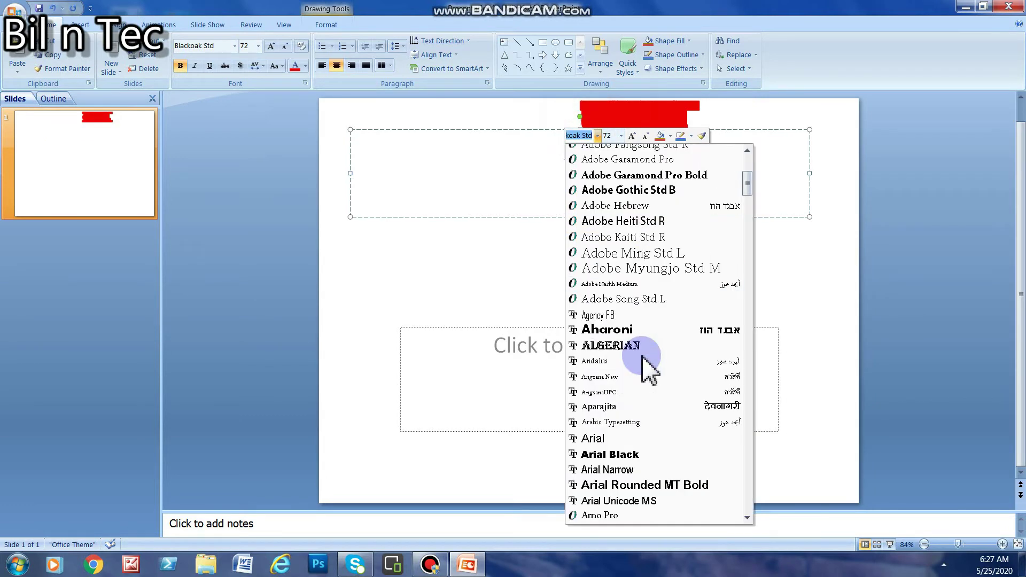
scroll(648, 374, "down", 10)
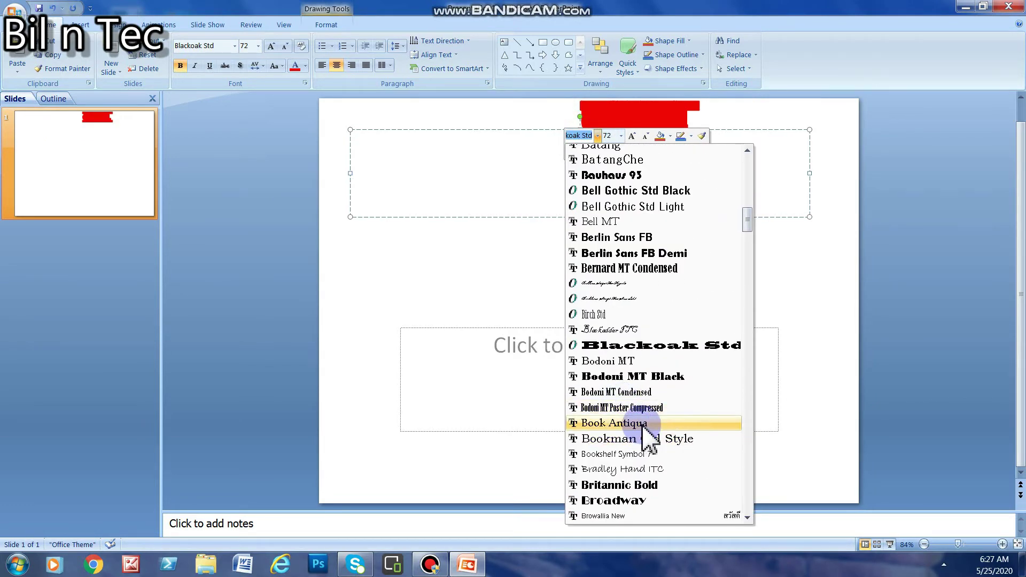
left_click(643, 425)
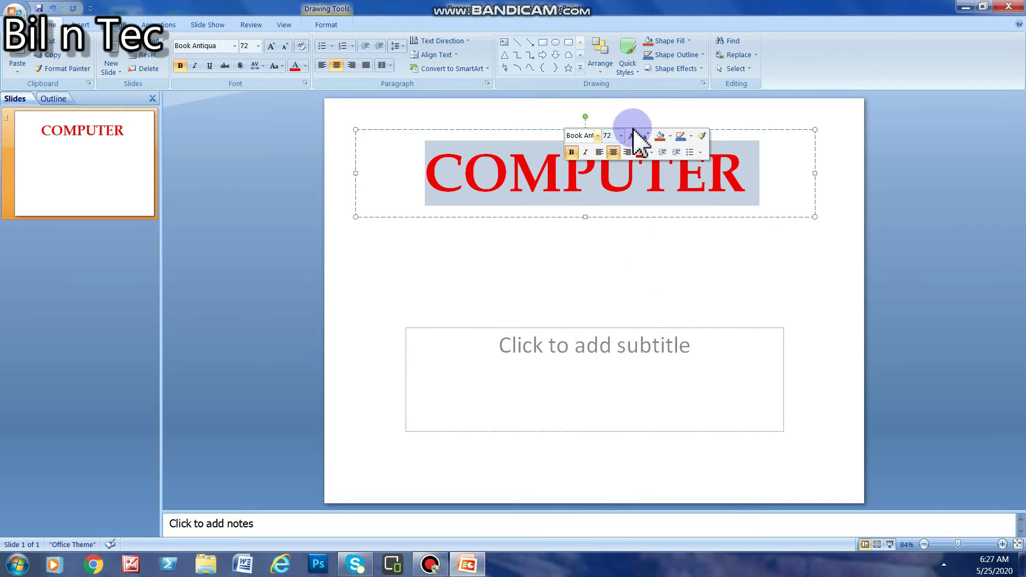
Apply the green Colored Fill - Accent 3 shape style to the COMPUTER title box.
left_click(629, 56)
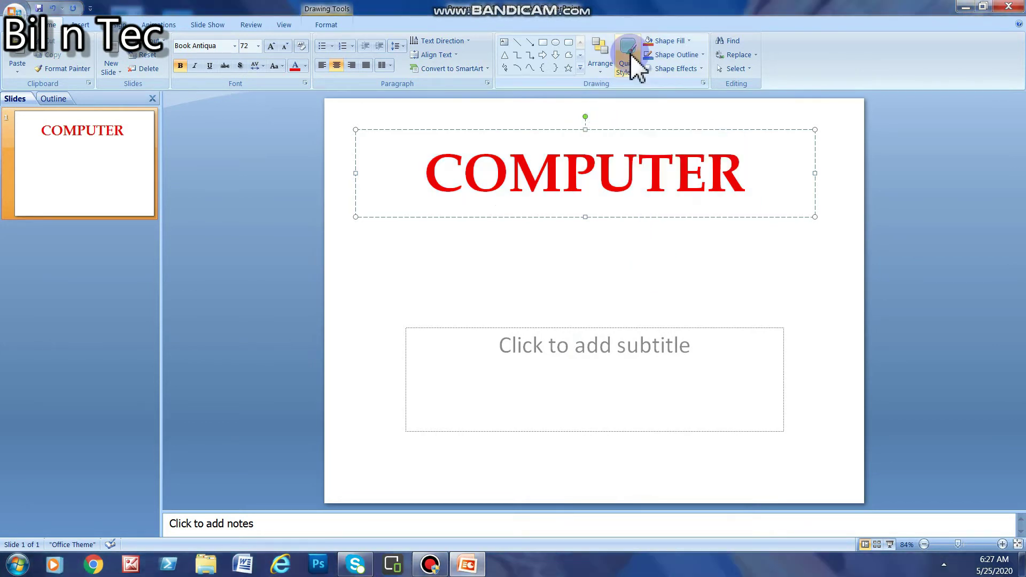
left_click(633, 61)
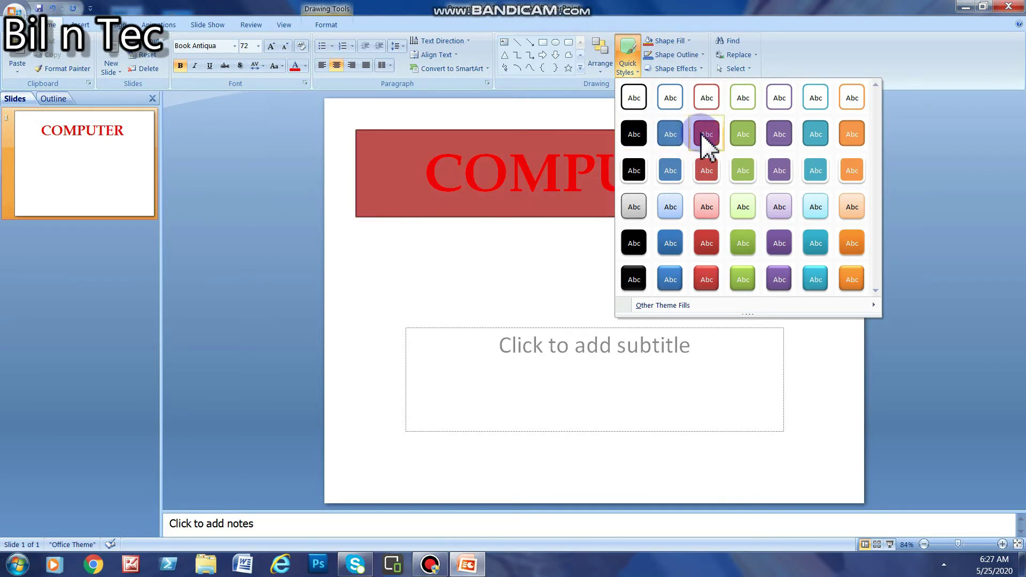
left_click(743, 134)
left_click(545, 163)
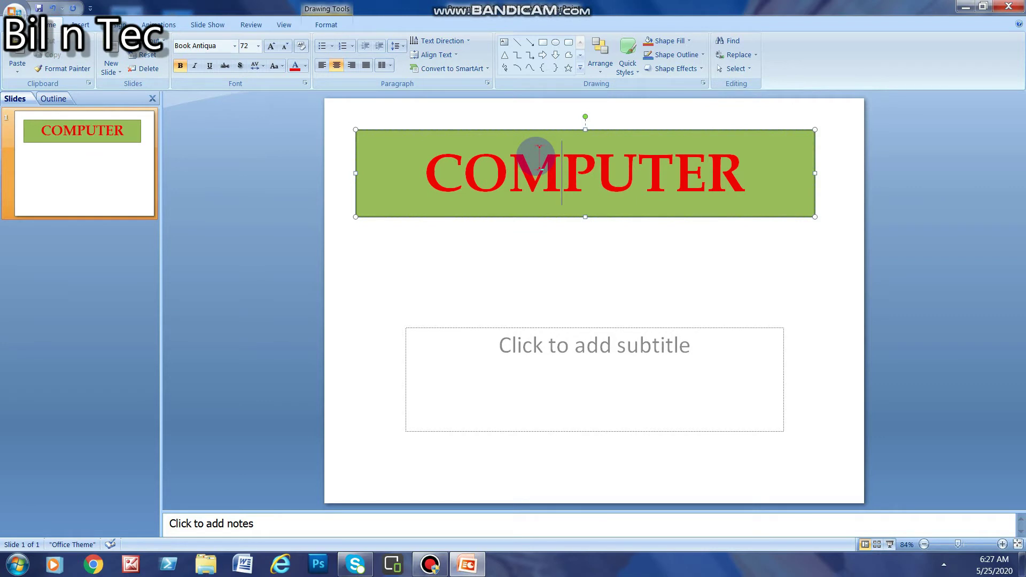
left_click(779, 176)
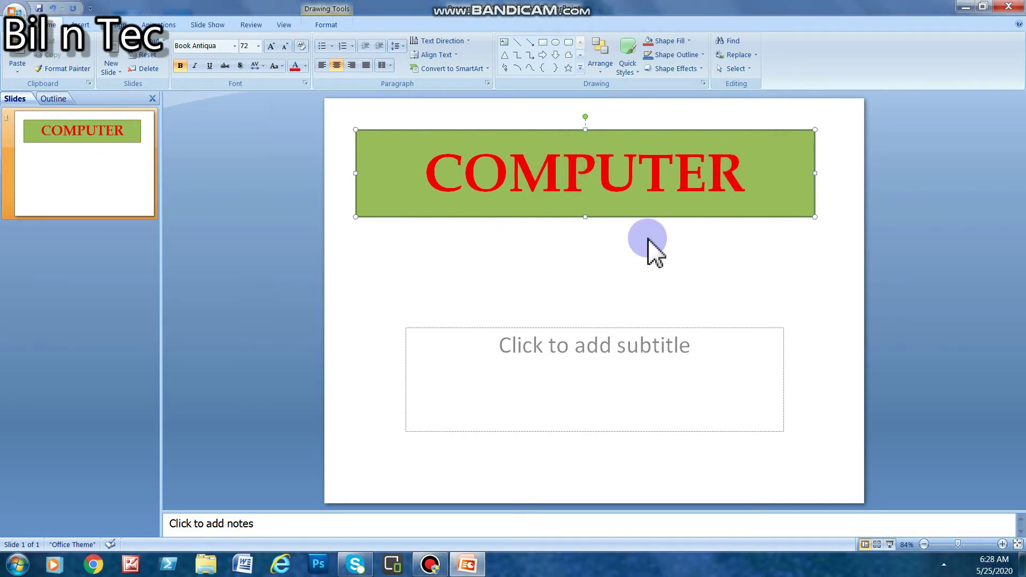
Type 'Computer is an electronic device.' in the subtitle placeholder and select the line.
left_click(559, 352)
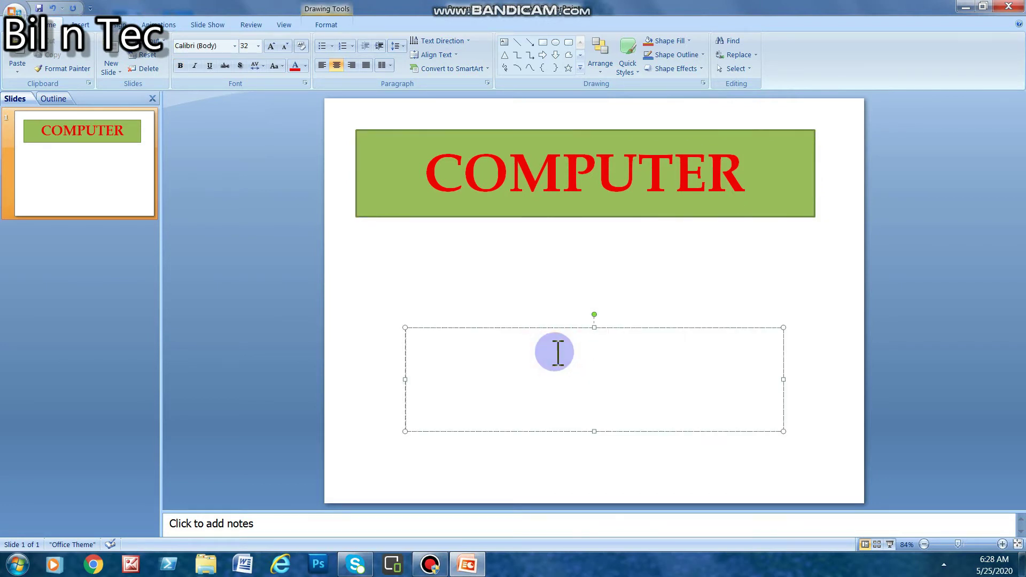
type("C")
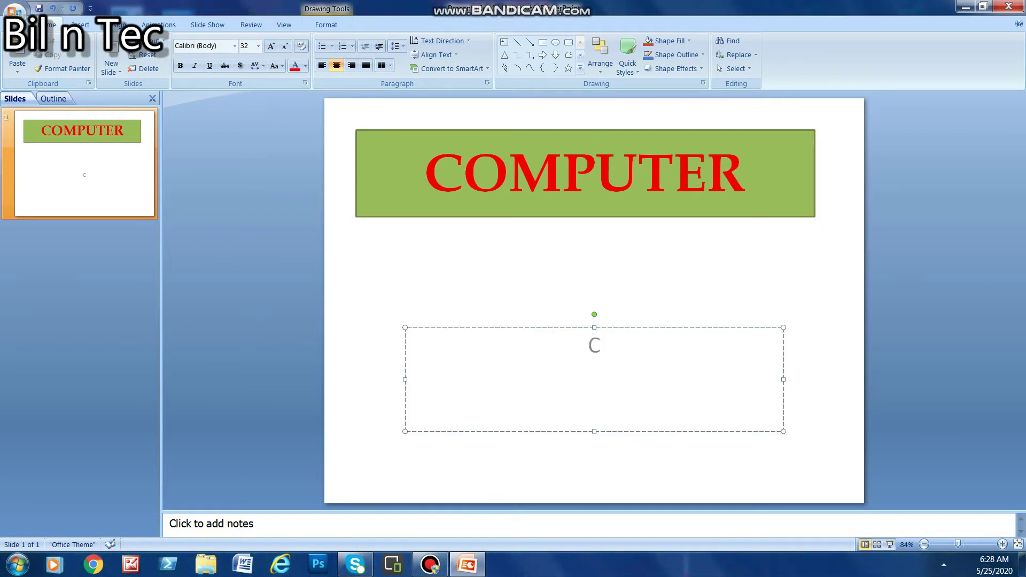
type("omput")
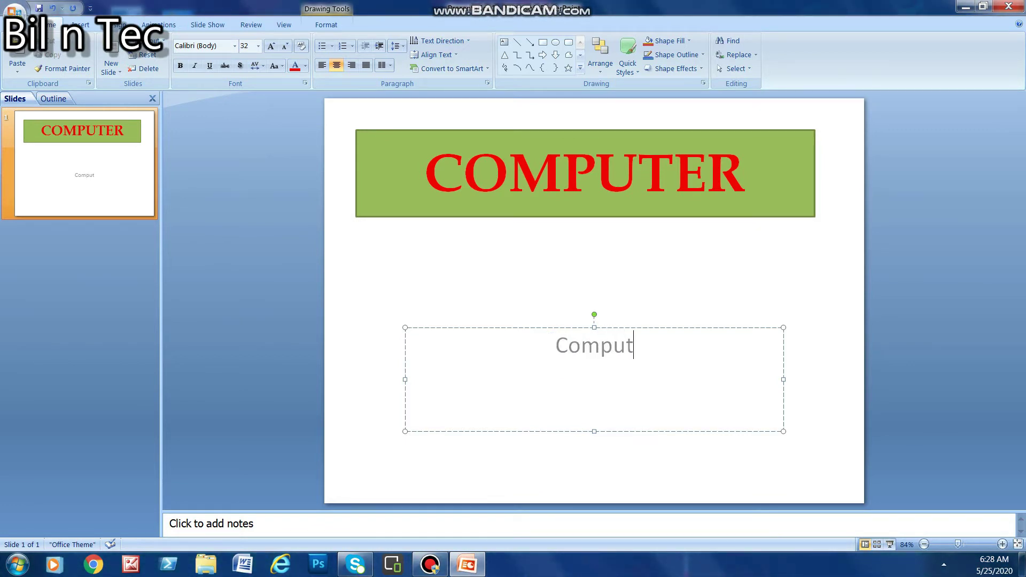
type("er is an e")
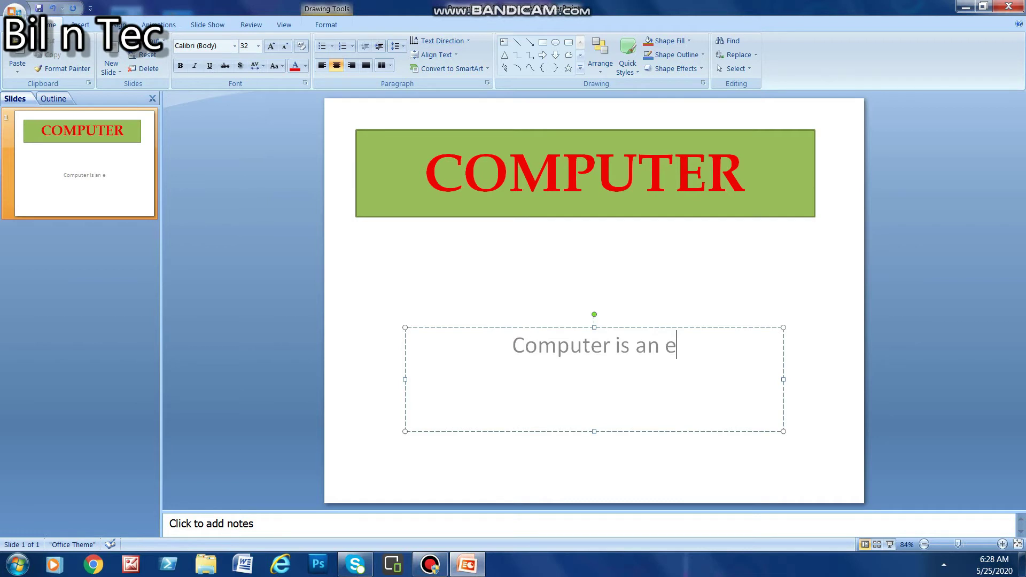
type("lectro")
type("ni")
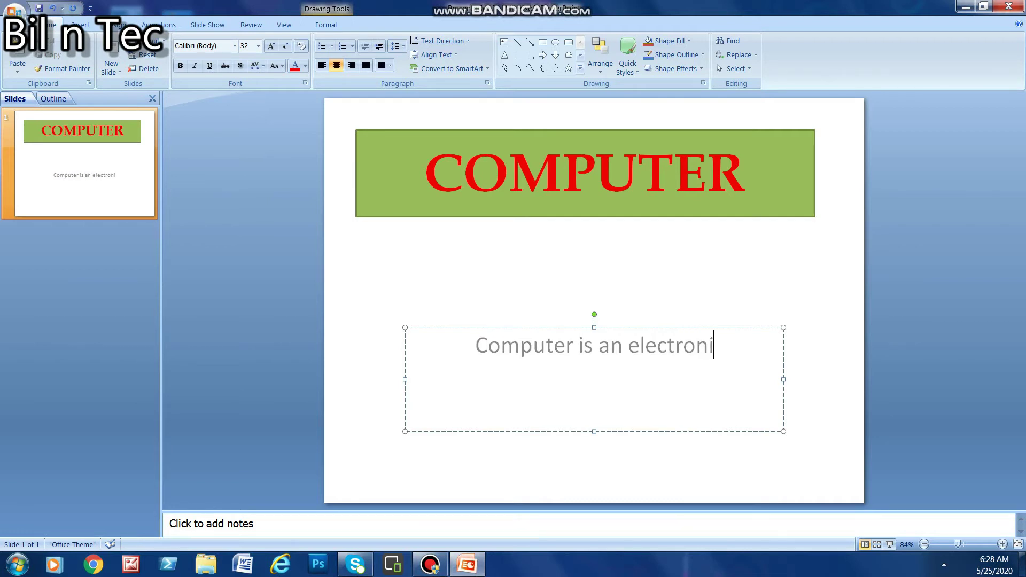
type("c device")
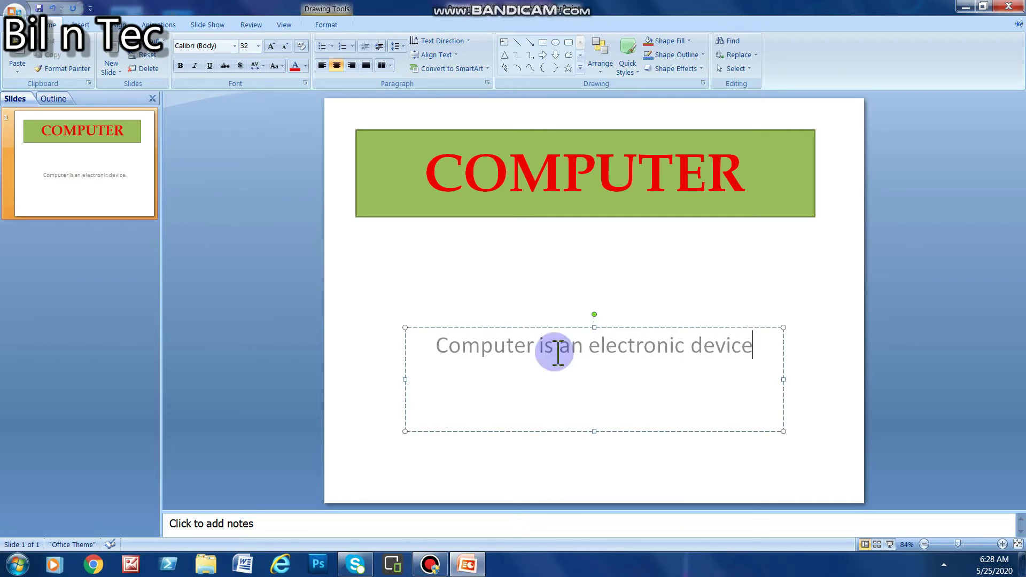
type(".")
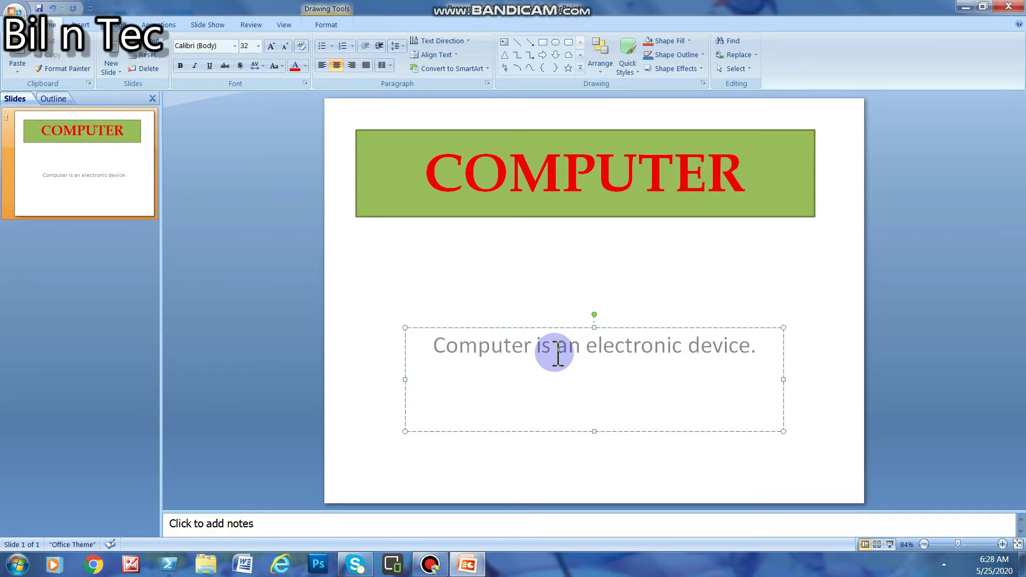
left_click_drag(759, 345, 442, 345)
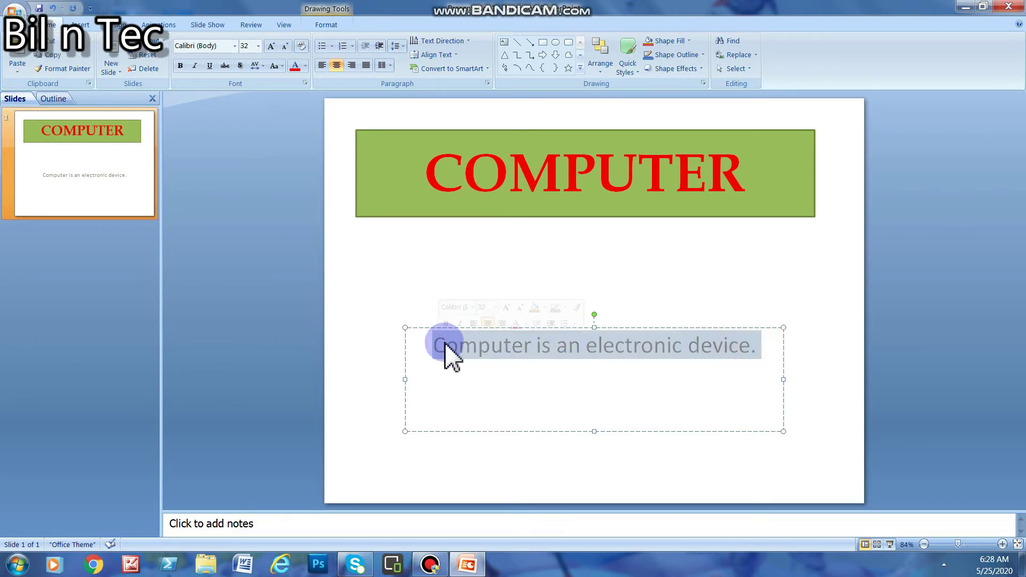
Colour the sentence black and try 14 pt and 40 pt font sizes.
left_click(527, 323)
left_click(525, 350)
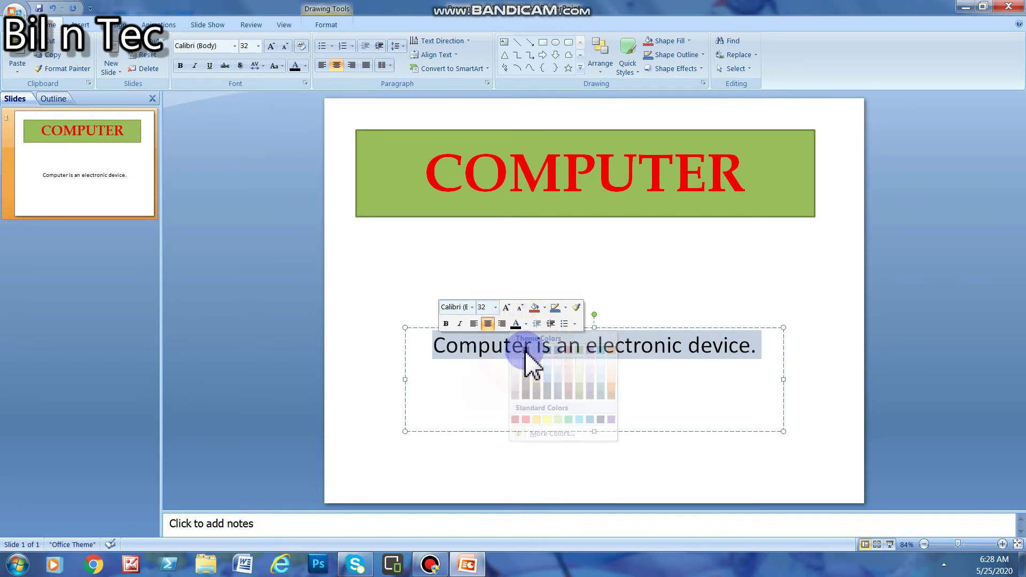
left_click(495, 307)
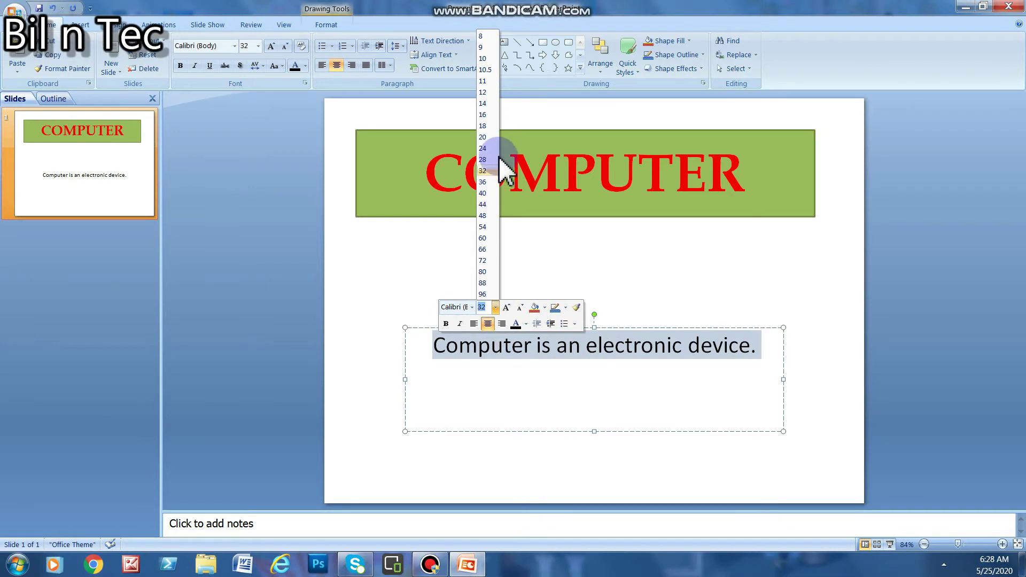
left_click(492, 103)
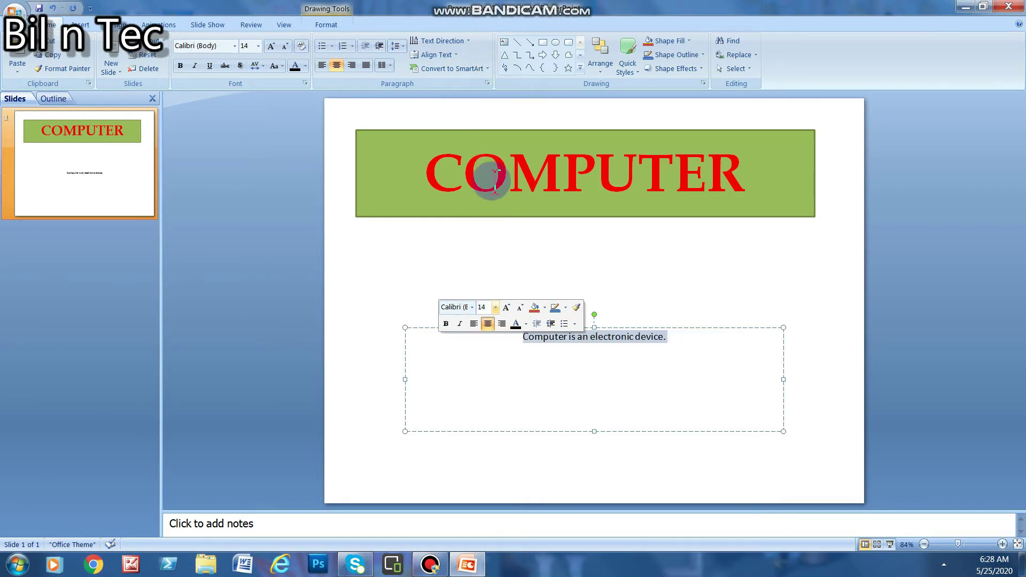
left_click(495, 308)
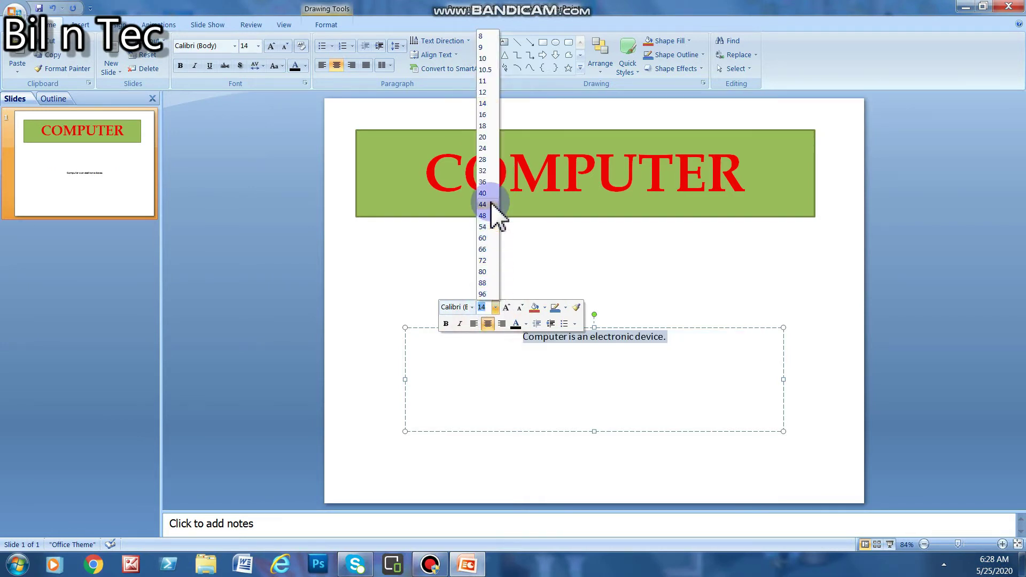
left_click(484, 192)
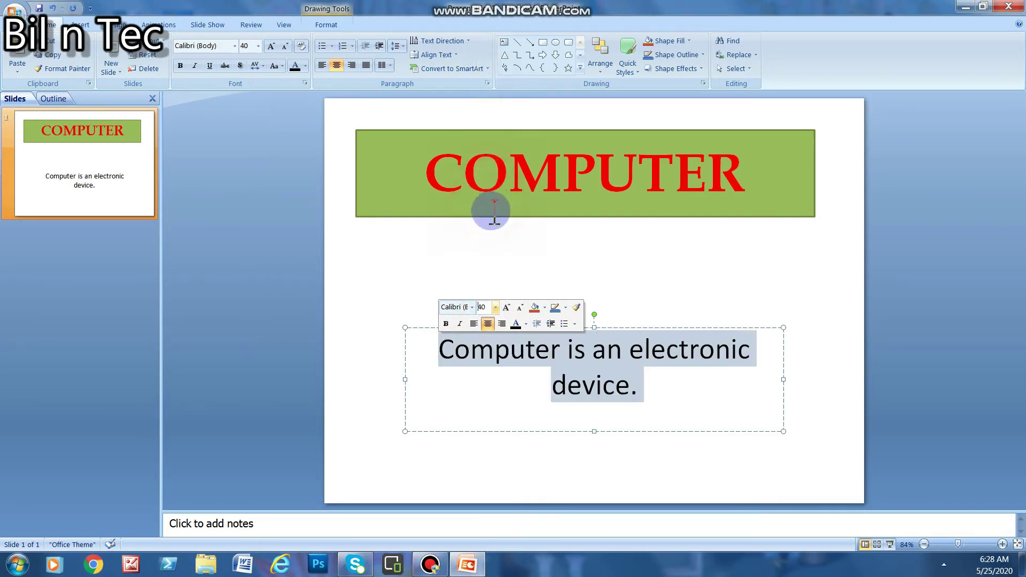
Make the sentence bold, left-aligned and 28 pt so it fits on one line.
left_click(446, 323)
left_click(474, 324)
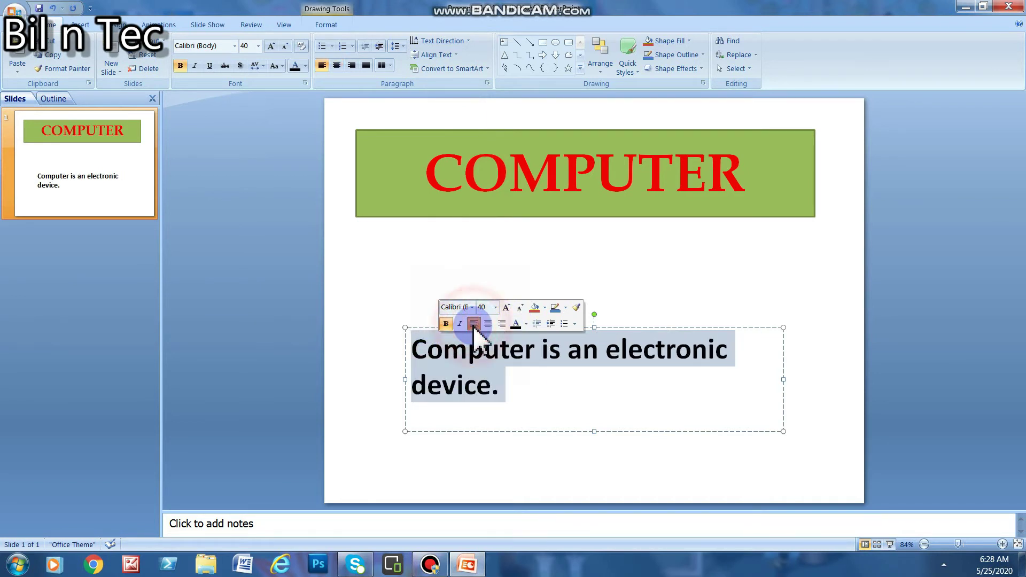
left_click(496, 307)
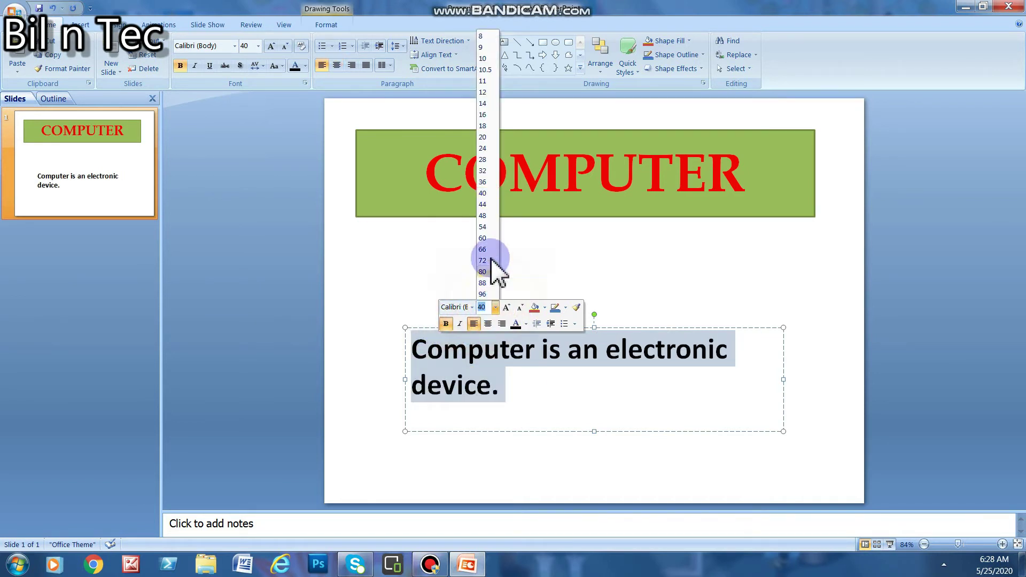
left_click(482, 159)
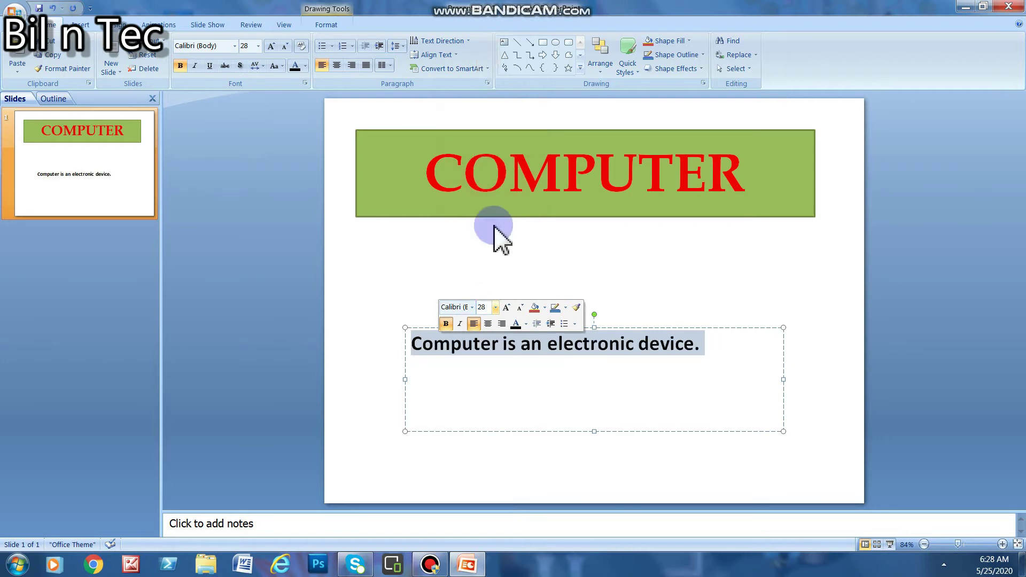
left_click(573, 352)
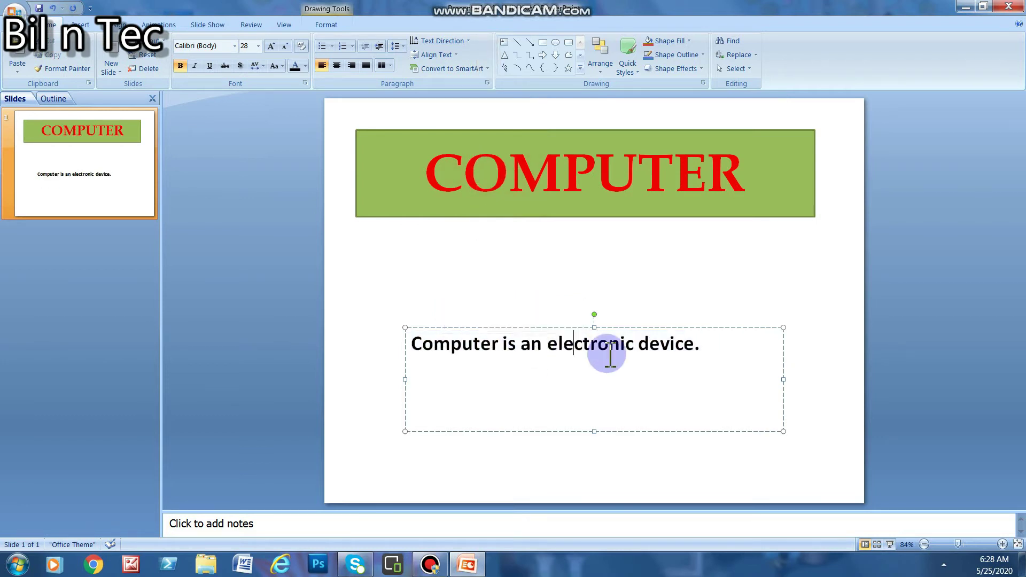
left_click(708, 347)
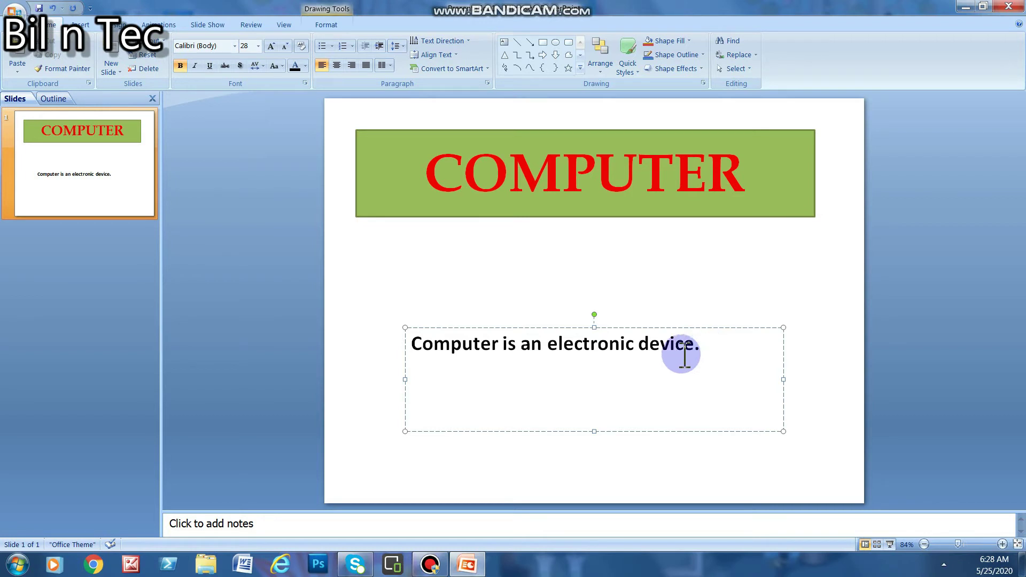
left_click(647, 357)
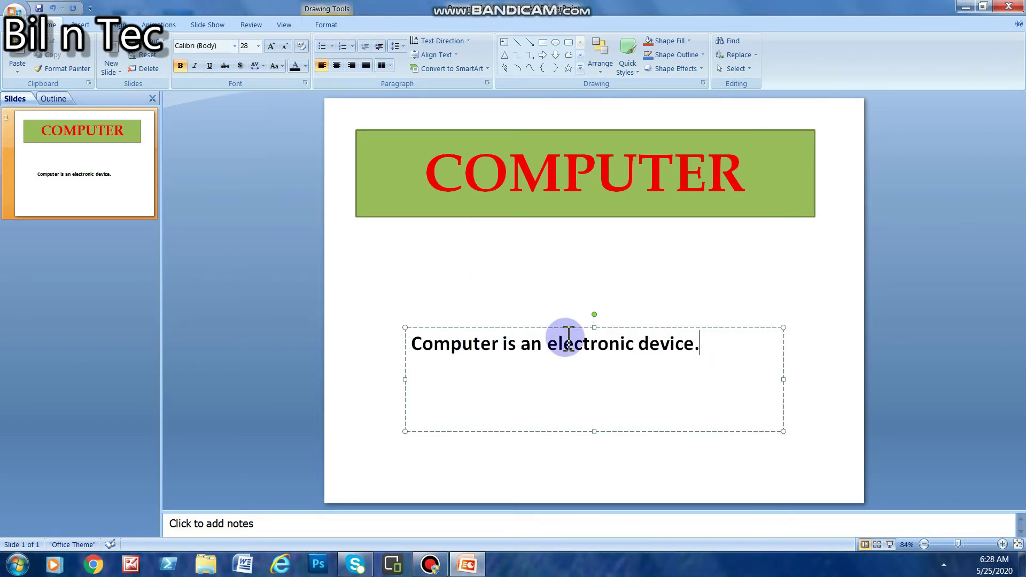
Apply the light purple gradient Quick Style to the sentence's text box.
left_click(634, 80)
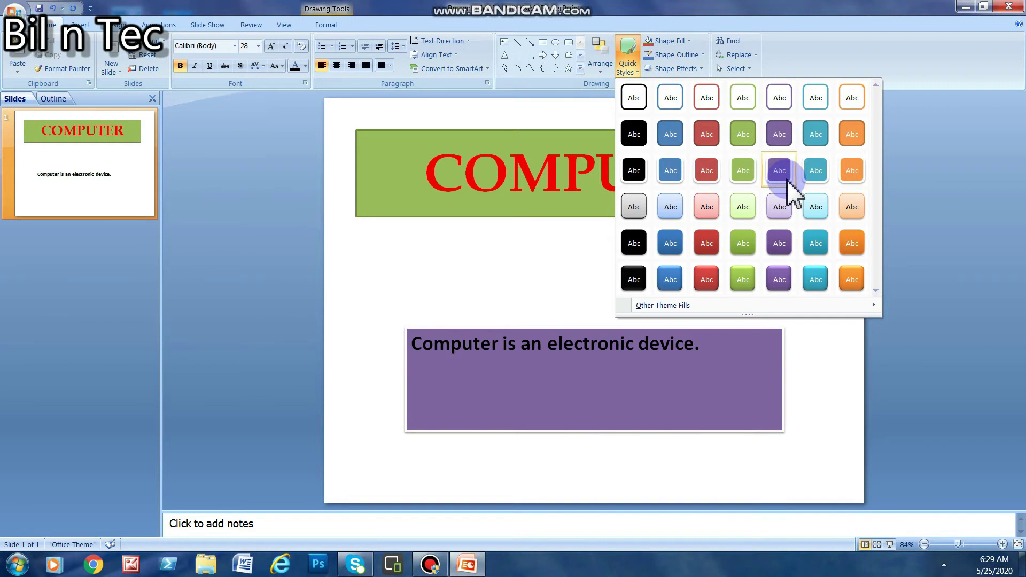
left_click(784, 214)
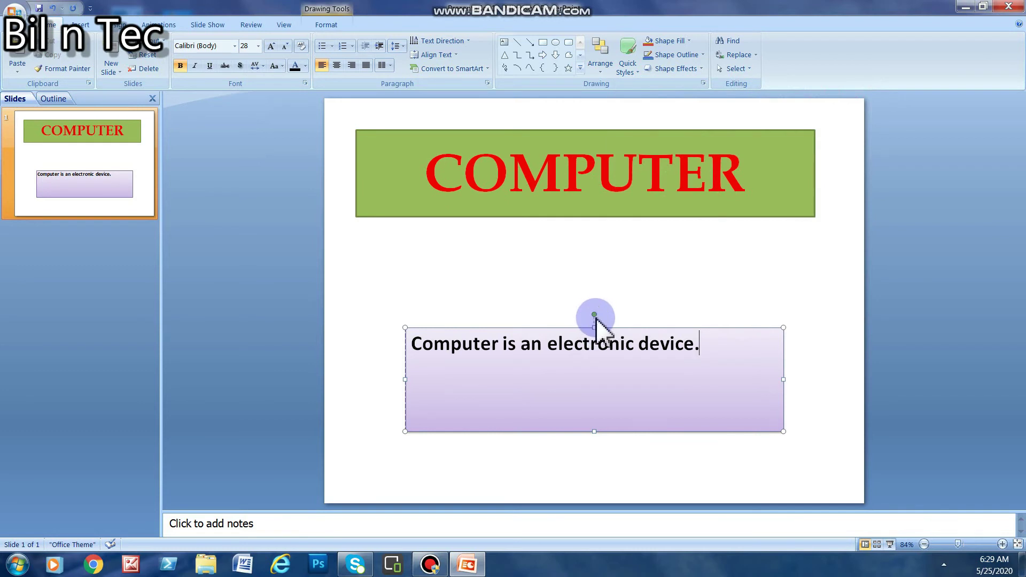
Tilt the purple text box, move it up under the COMPUTER title, and straighten it to level.
left_click_drag(594, 315, 616, 327)
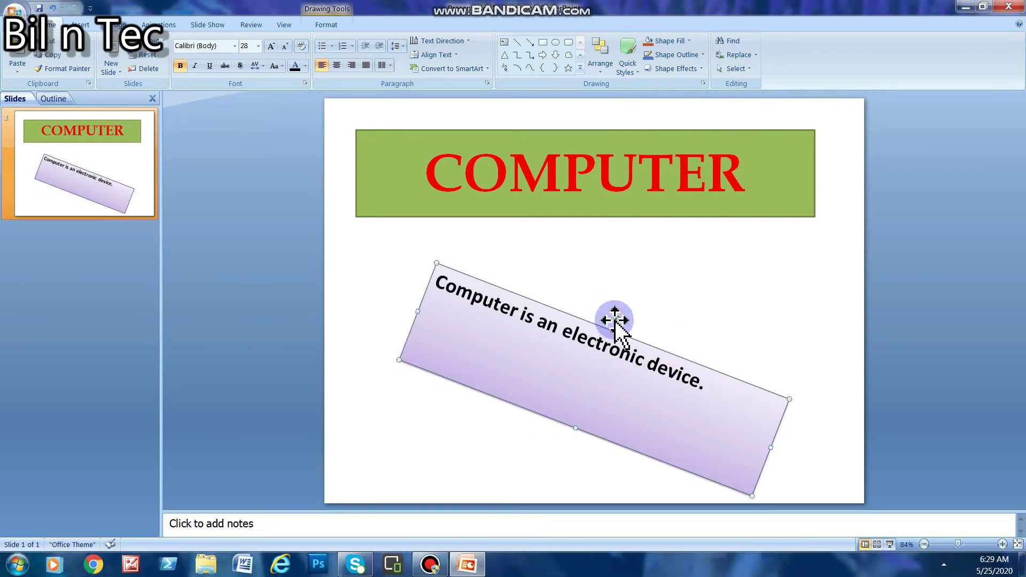
left_click_drag(614, 312, 610, 284)
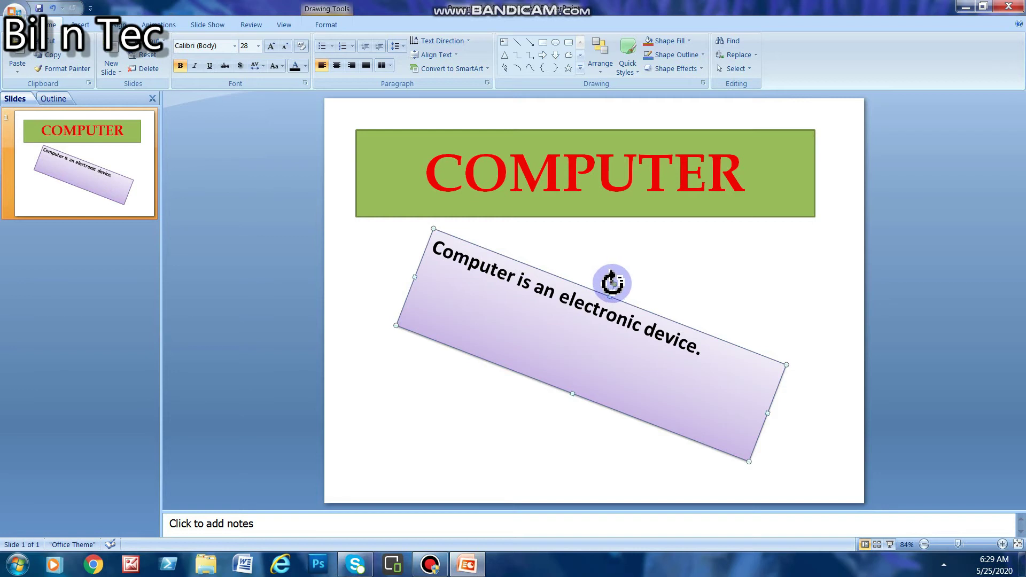
left_click_drag(611, 283, 589, 219)
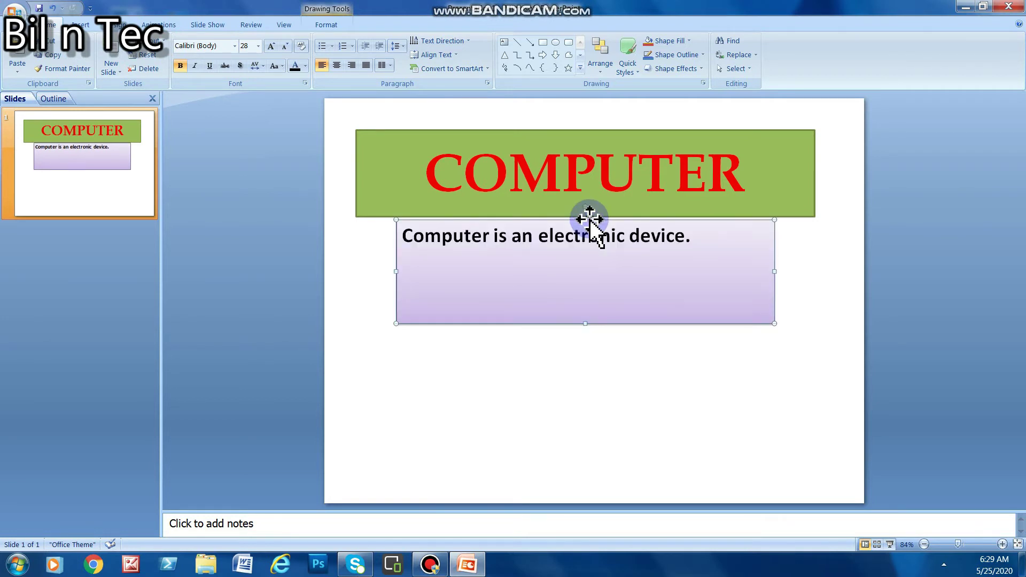
left_click(599, 240)
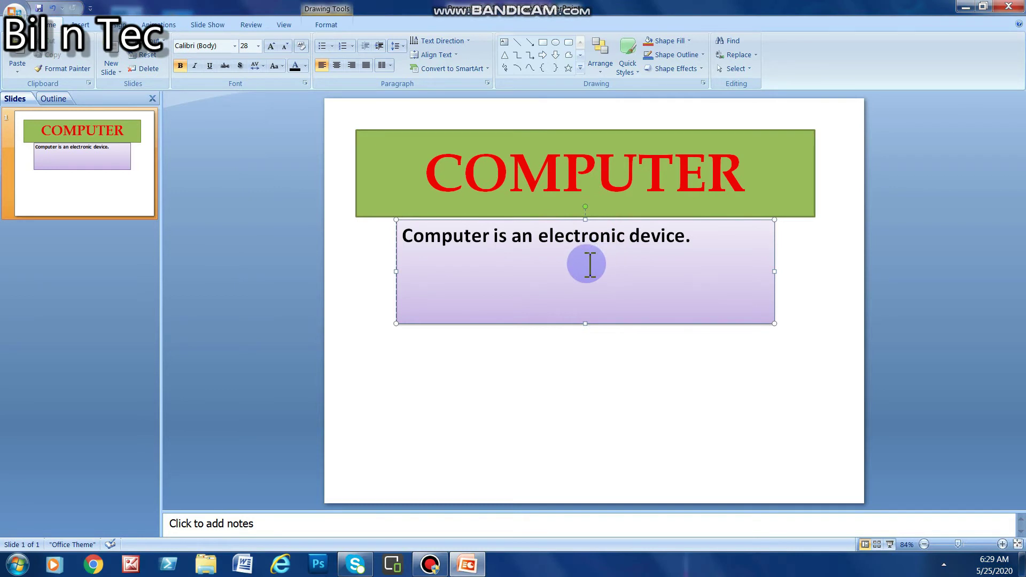
Add a second slide after slide 1 and bring up the Insert Picture browser on the Pictures library.
right_click(130, 200)
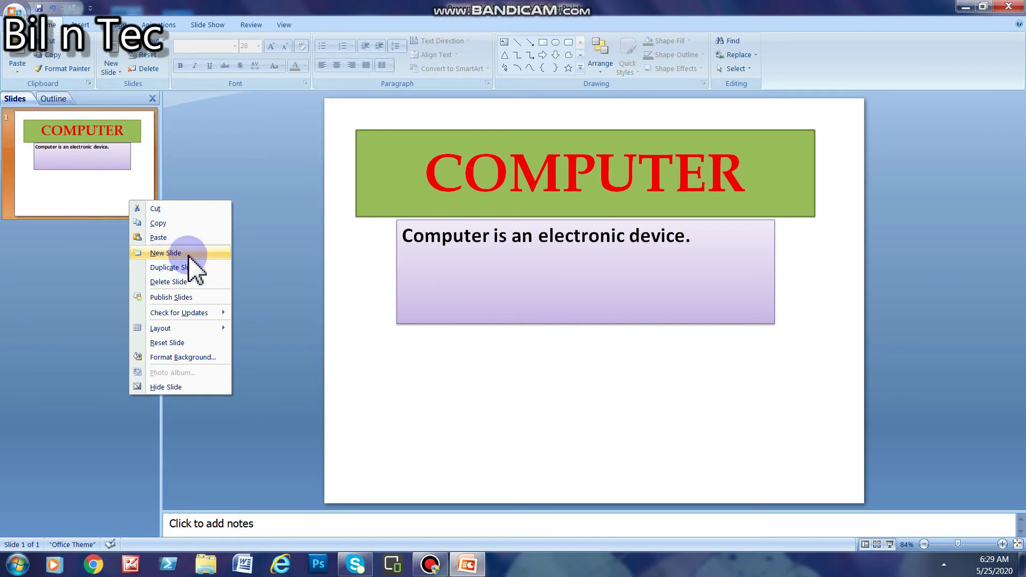
left_click(185, 254)
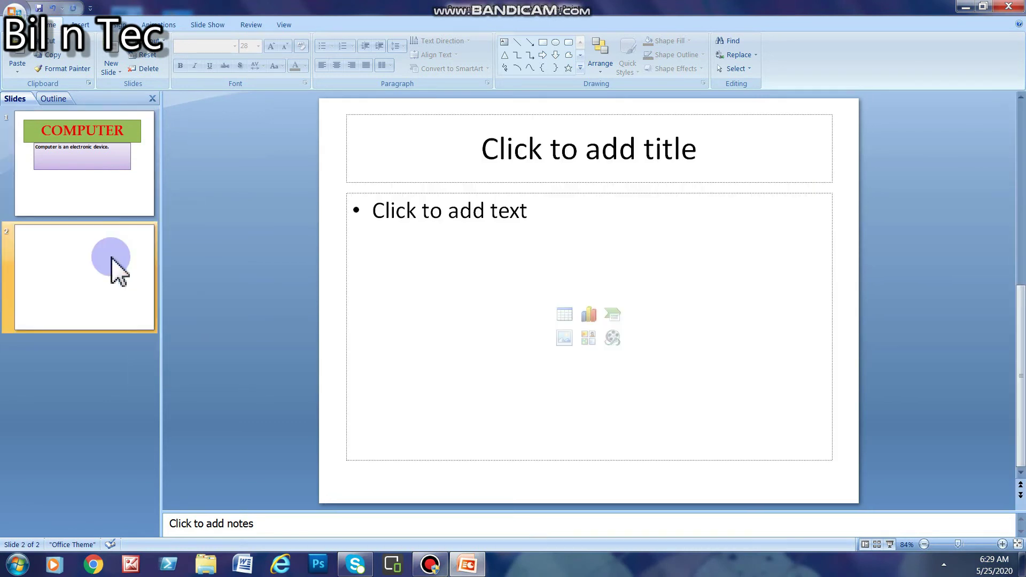
left_click(612, 339)
left_click(488, 340)
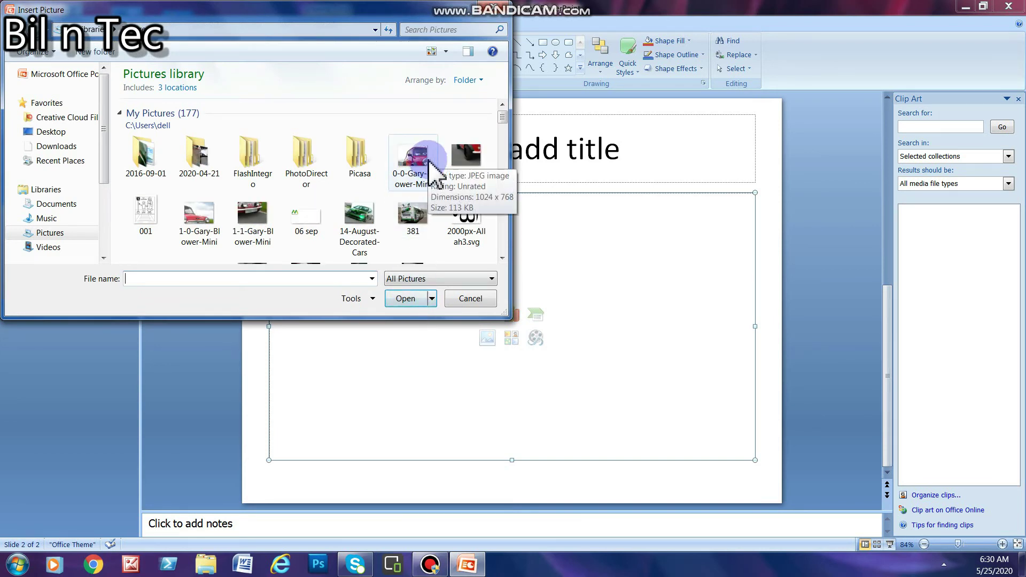
left_click(198, 216)
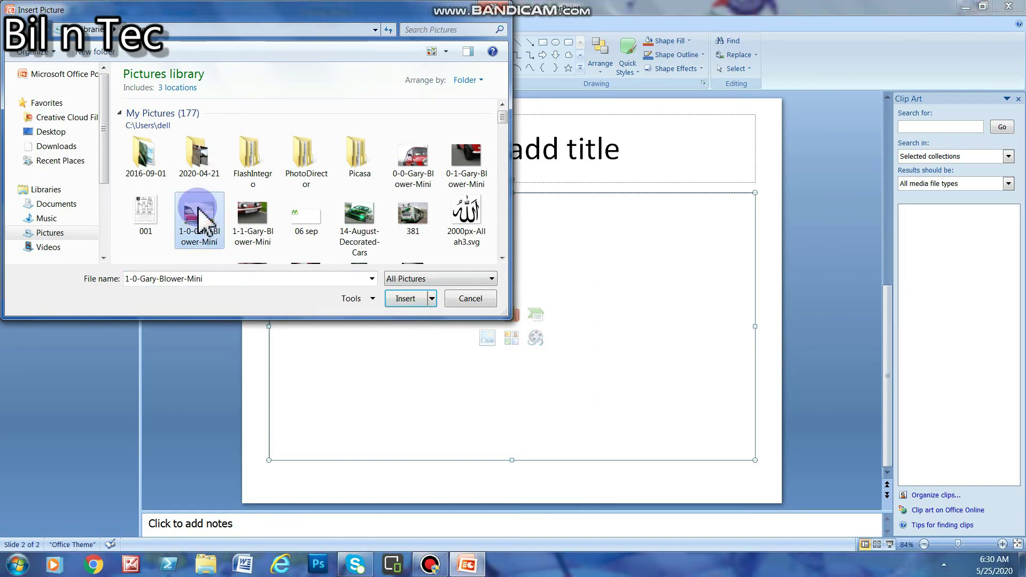
left_click(407, 299)
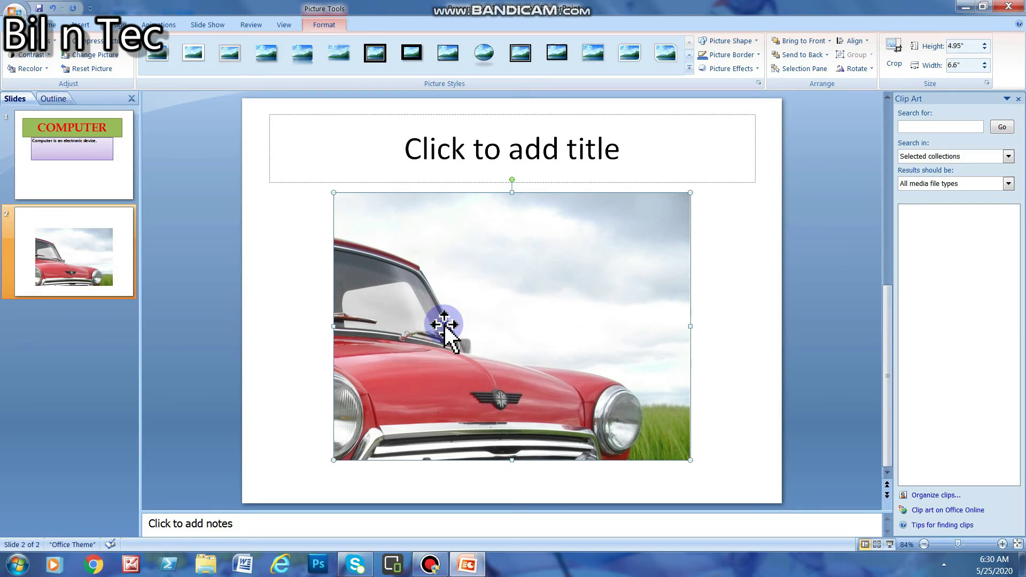
left_click_drag(444, 324, 446, 248)
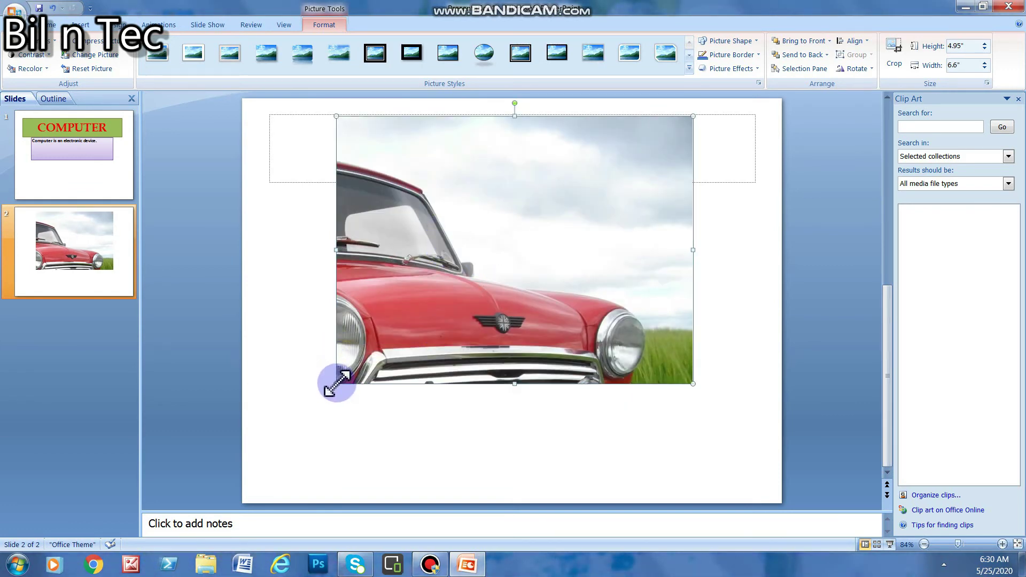
left_click_drag(336, 383, 260, 440)
left_click_drag(692, 439, 754, 488)
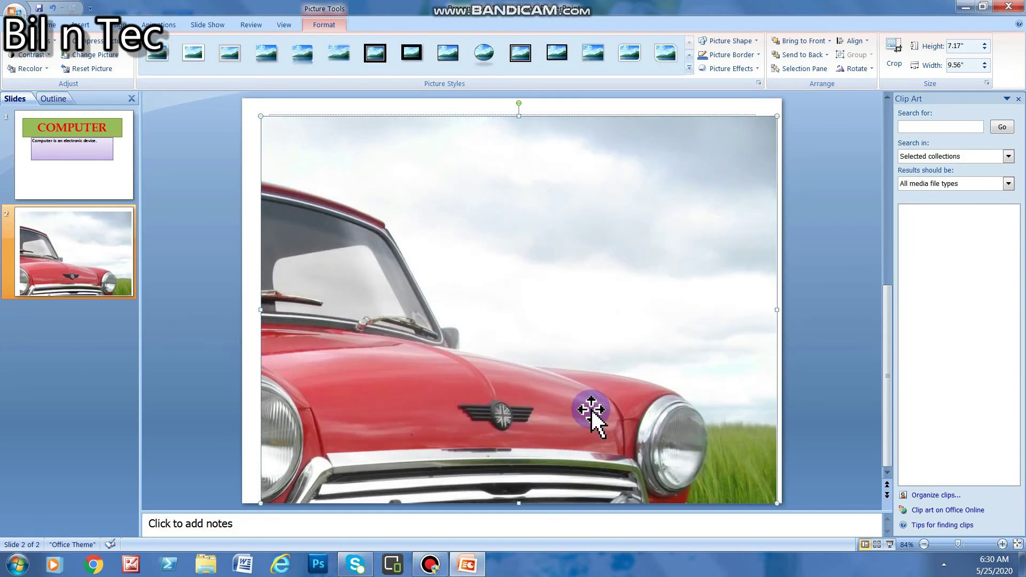
left_click_drag(591, 419, 561, 373)
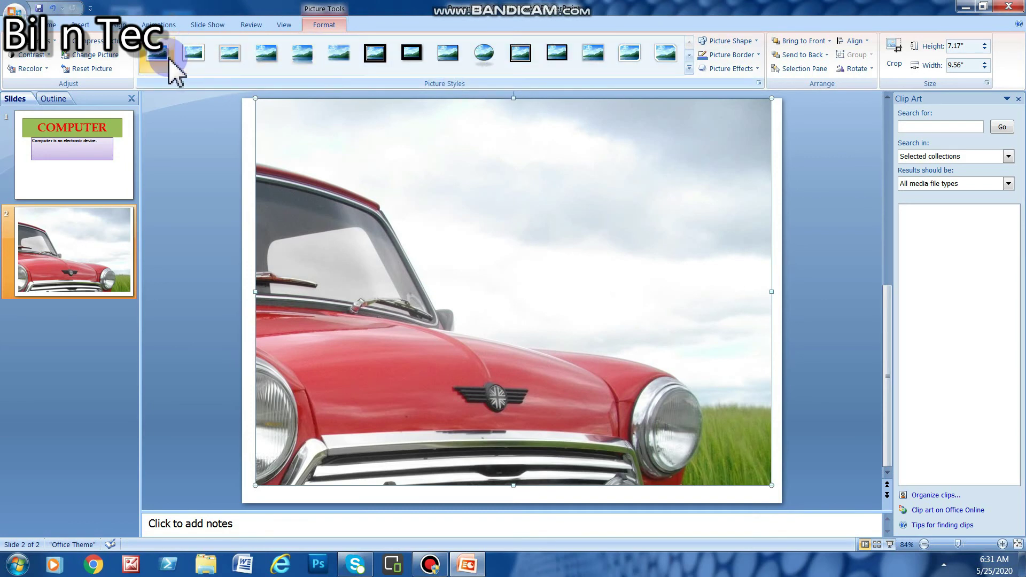
Try white-frame and drop-shadow styles, then apply the dark-bordered oval picture style to the car photo.
left_click(191, 55)
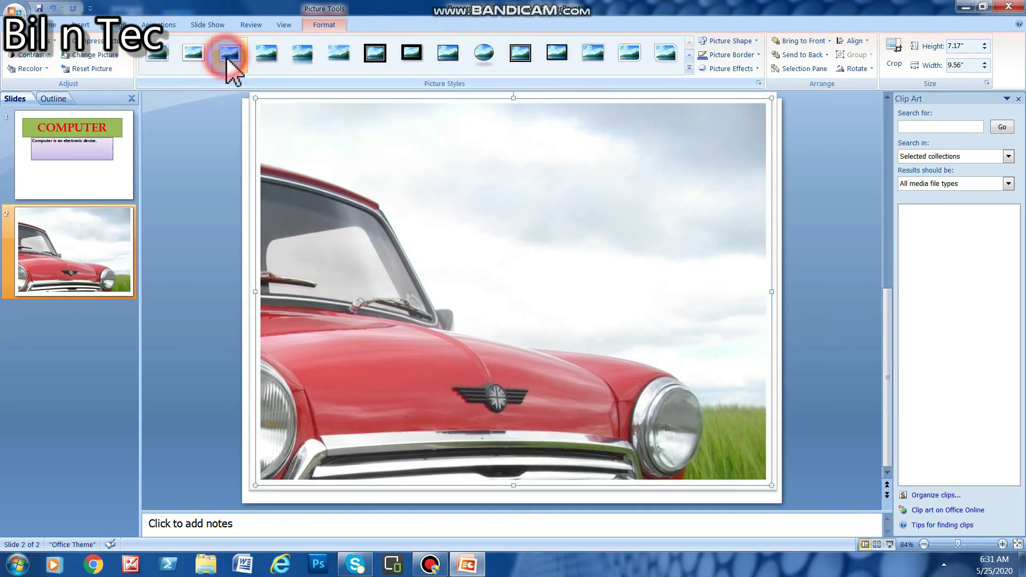
left_click(266, 56)
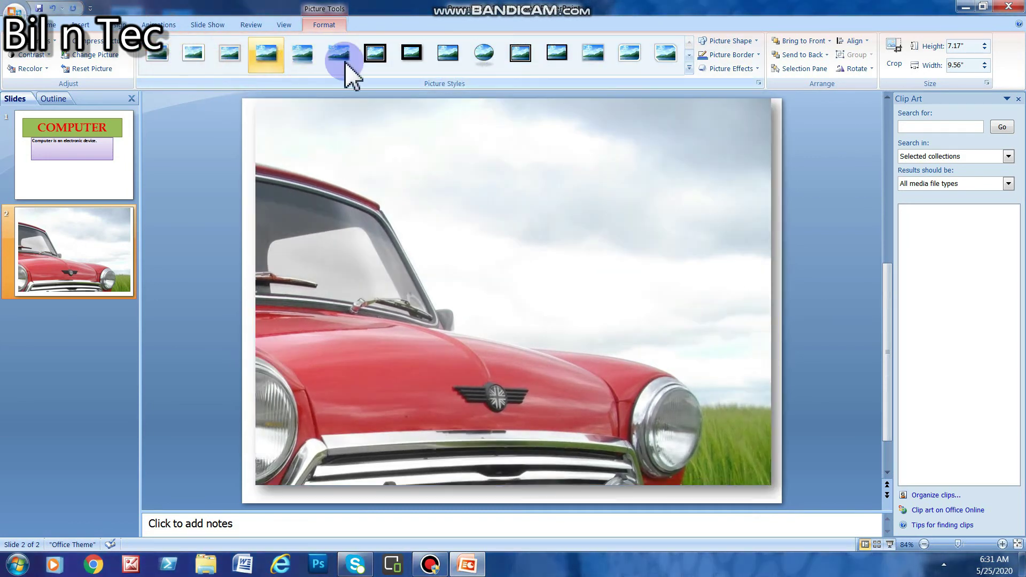
left_click(495, 55)
left_click(486, 270)
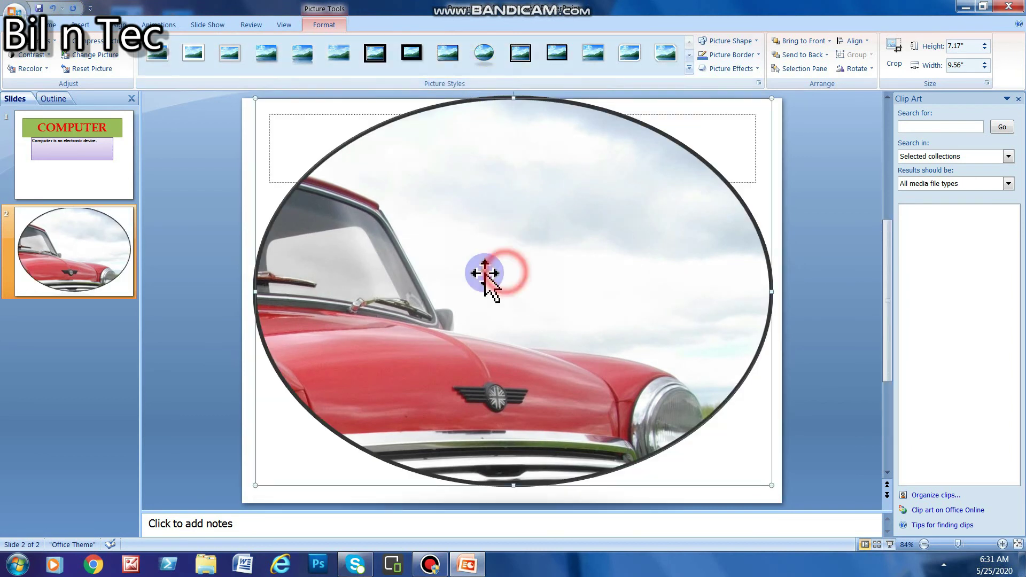
right_click(62, 239)
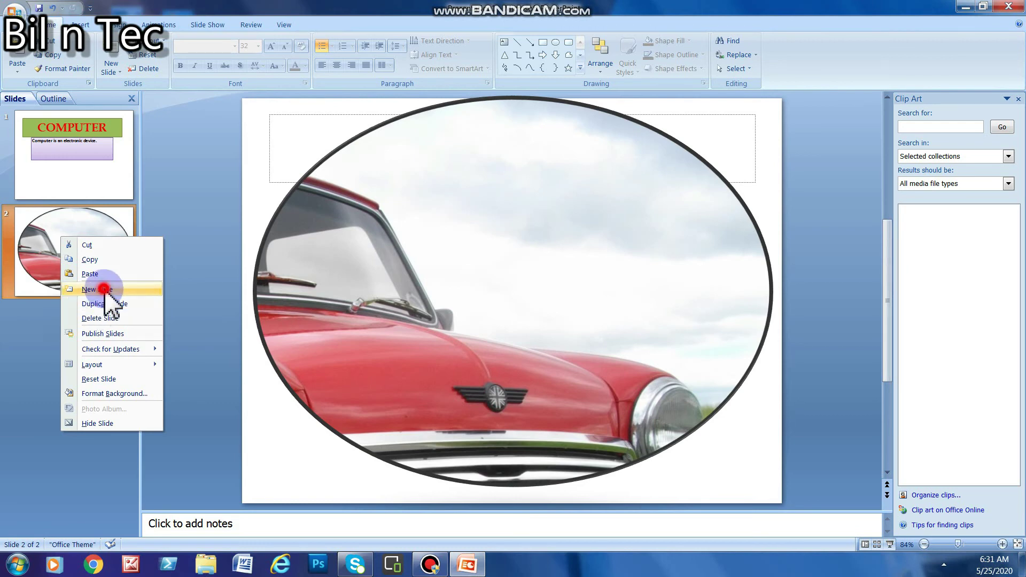
Add a third slide titled 'Thankyou', deleting the stray body text so the content placeholder stays empty.
left_click(97, 289)
left_click(439, 218)
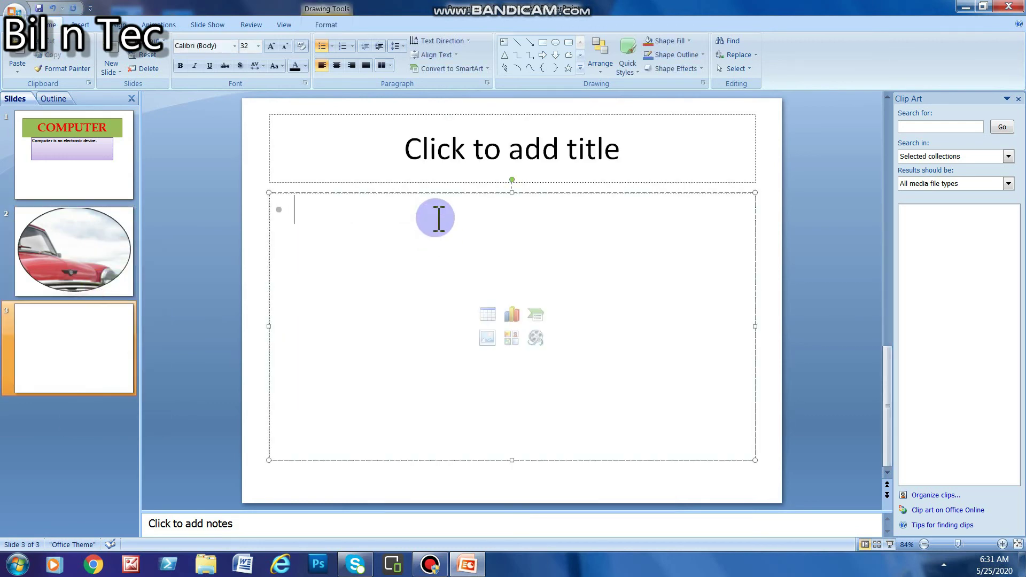
type("THANKYOU")
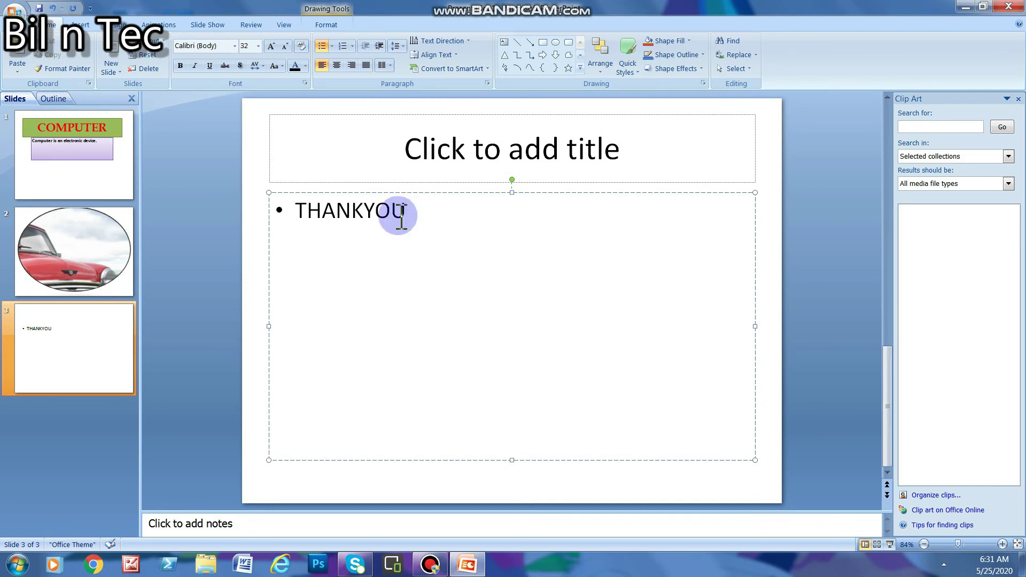
left_click(278, 211)
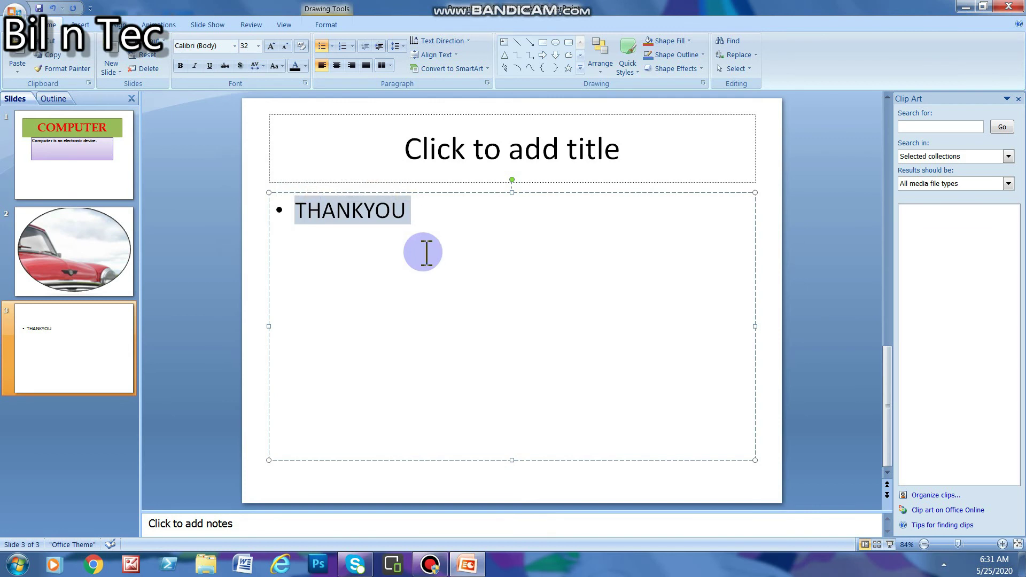
key("BackSpace")
key("BackSpace")
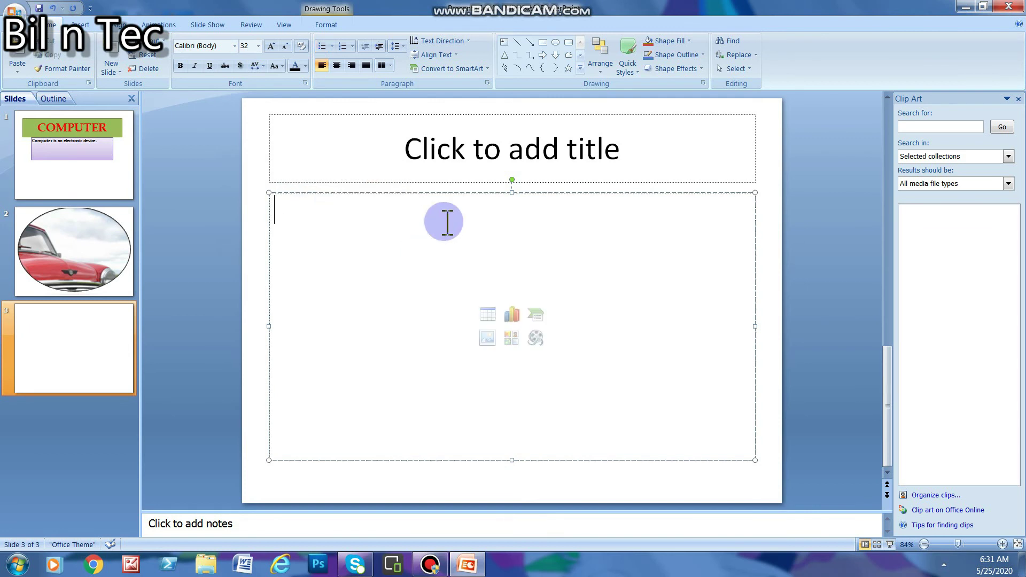
left_click(485, 154)
type("Than")
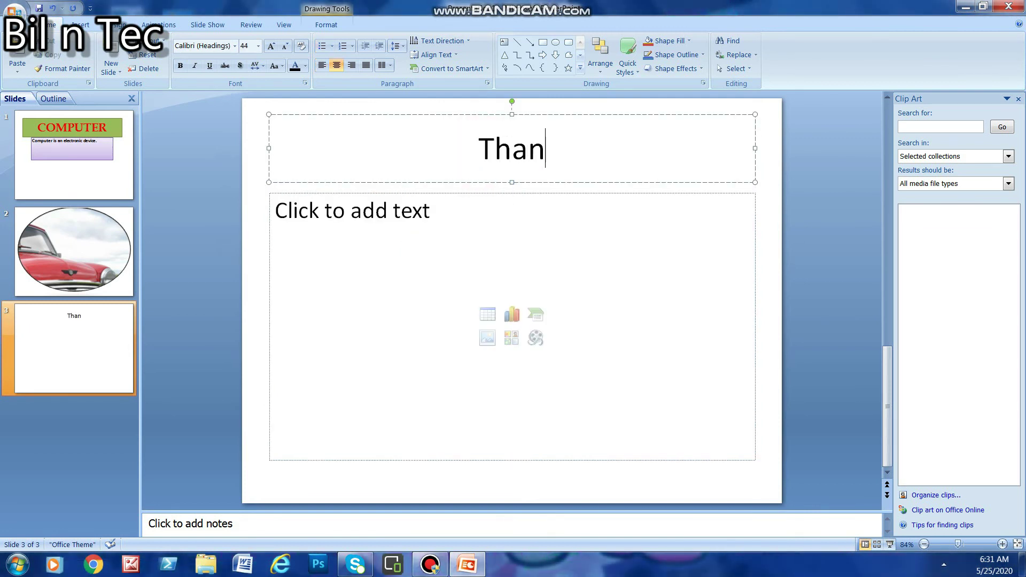
type("kyou")
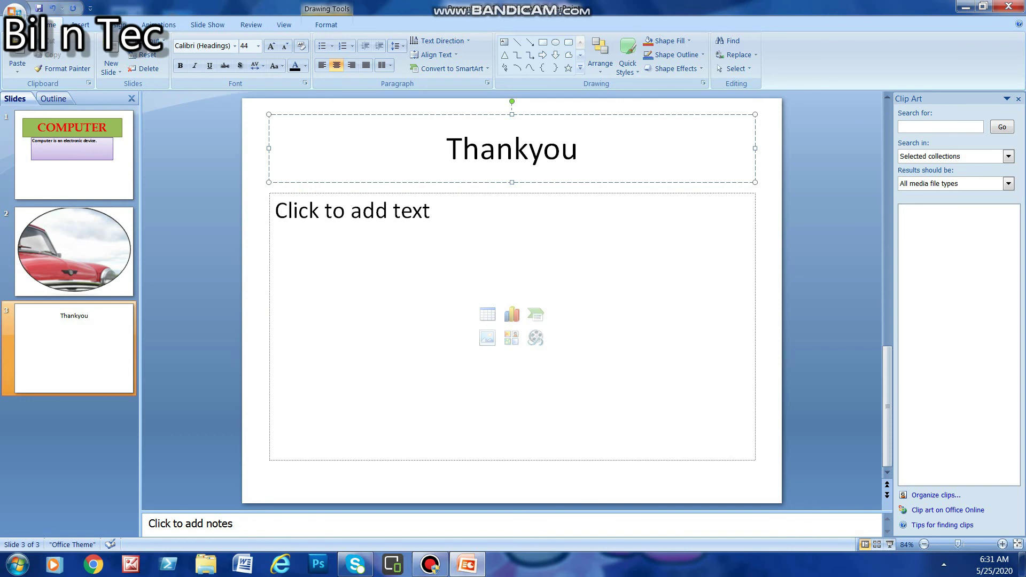
left_click(13, 10)
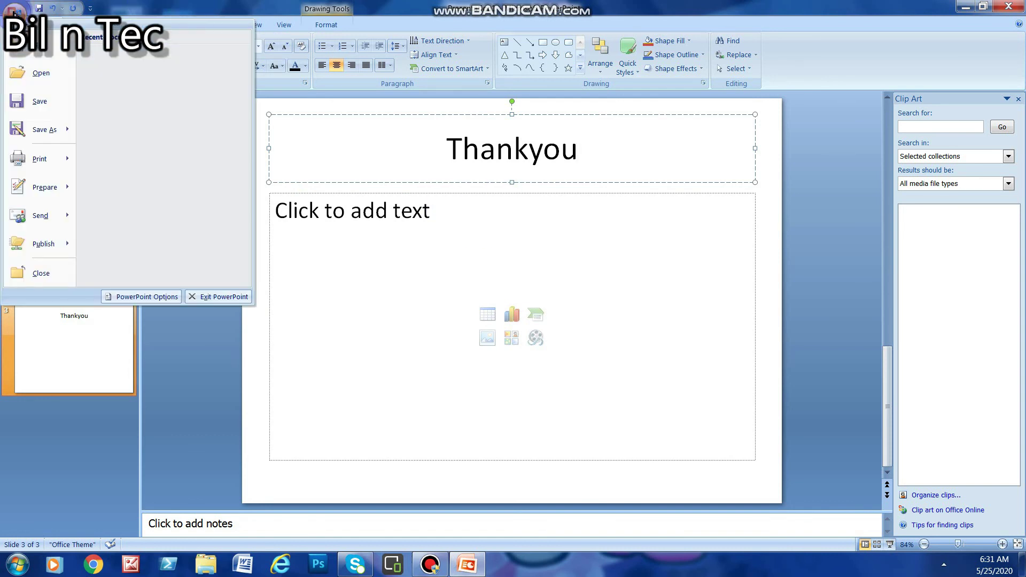
Save the presentation as tutorial1 in the Documents library.
left_click(38, 101)
left_click(410, 298)
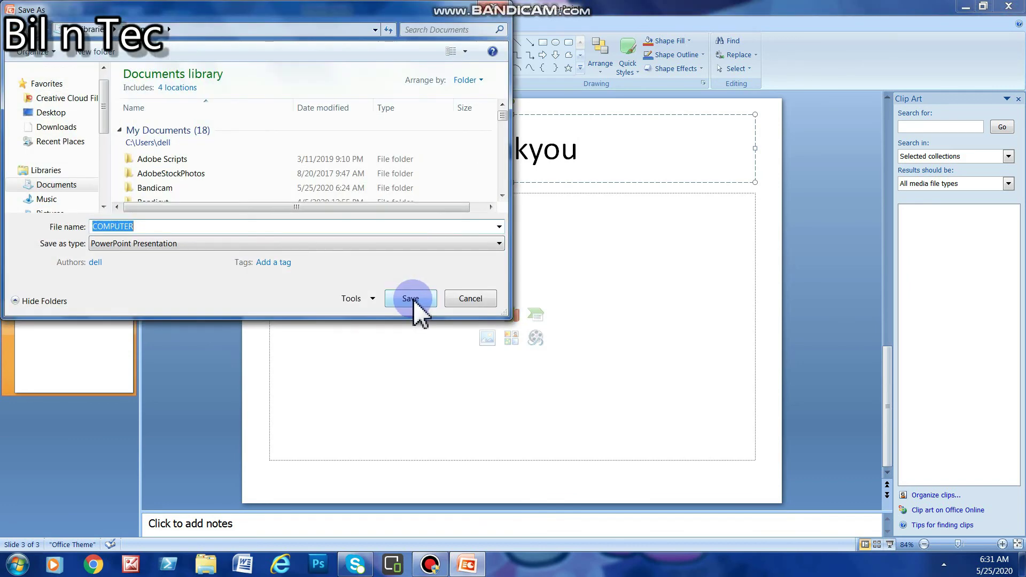
type("tutorial1")
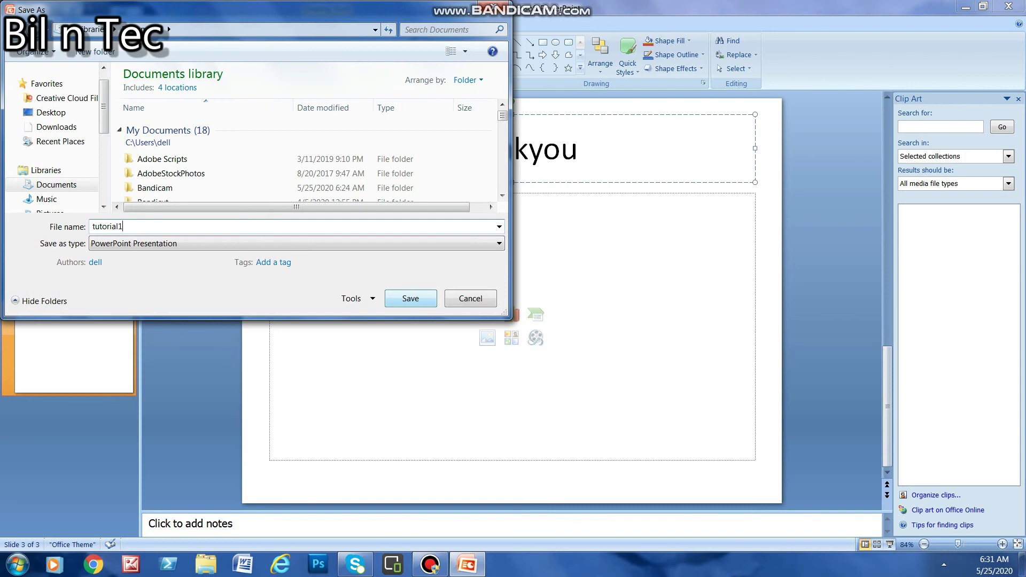
left_click(425, 308)
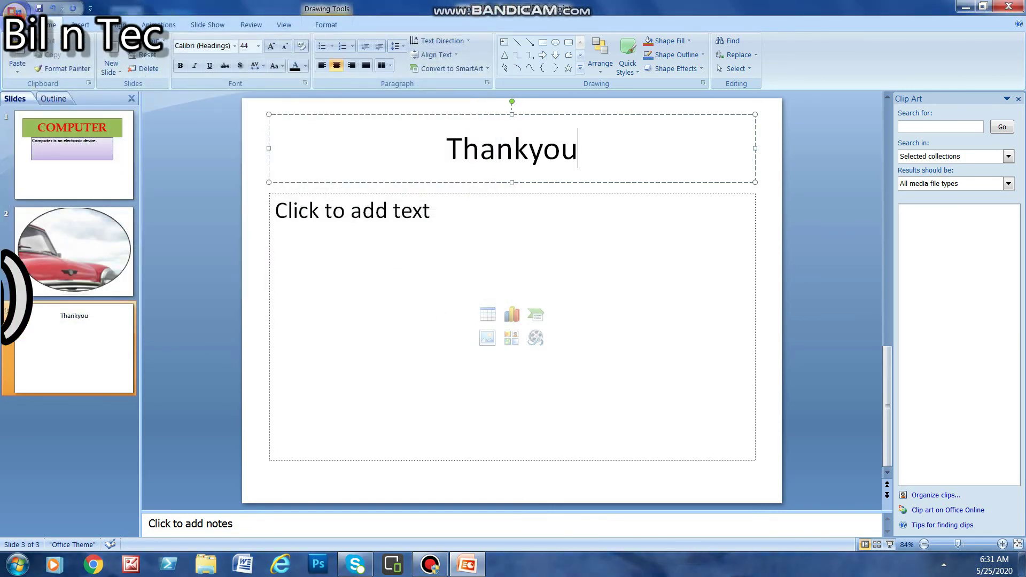
left_click(13, 9)
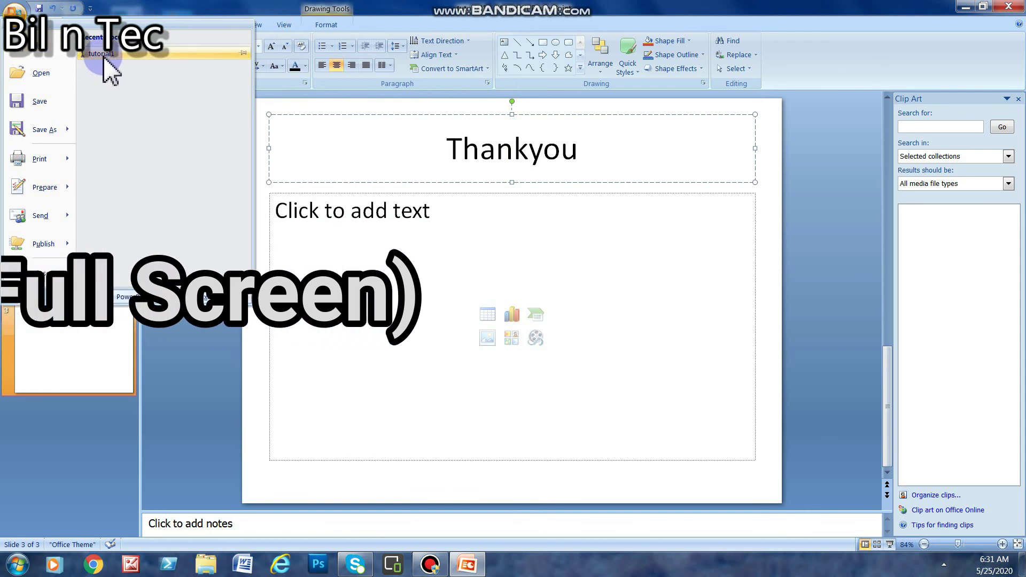
Run the slide show full-screen from the COMPUTER slide, step through the slides, then exit to editing.
key("Escape")
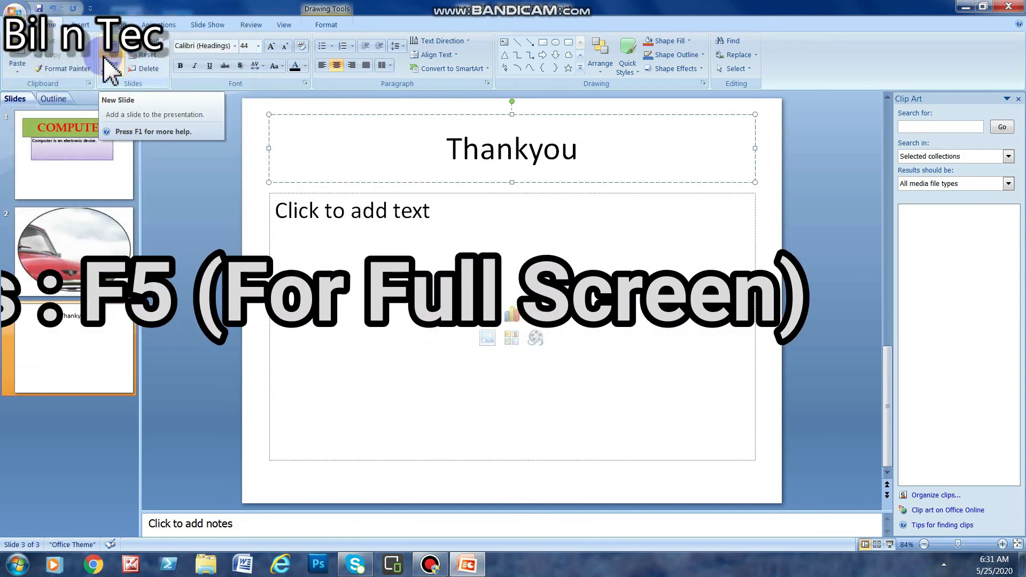
left_click(82, 149)
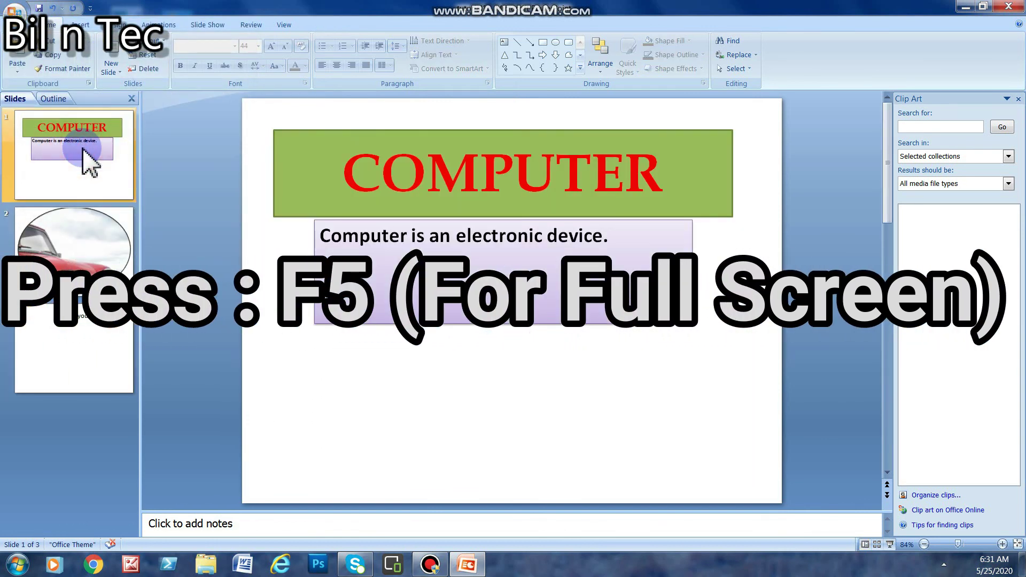
key("F5")
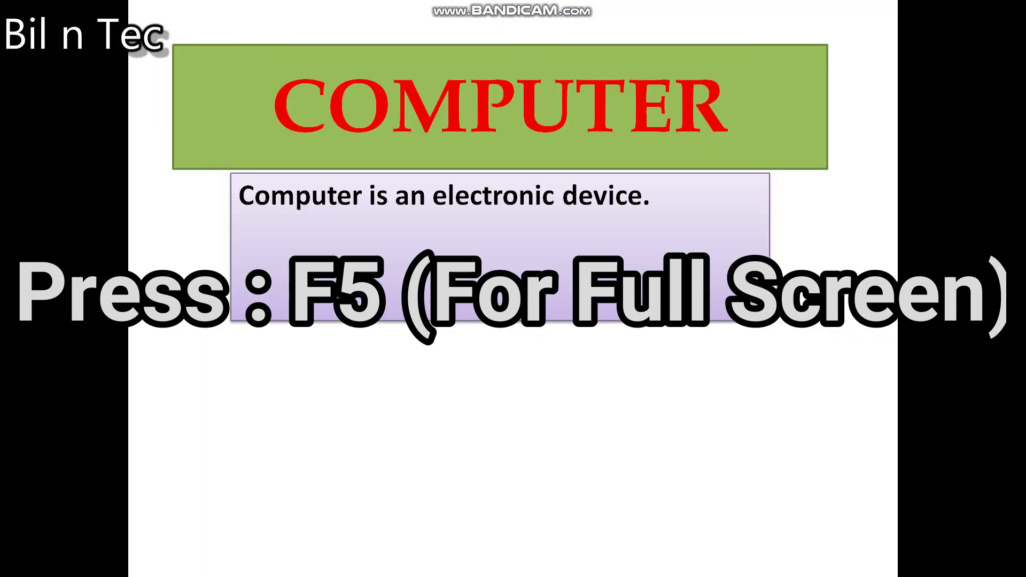
key("Right")
key("Right")
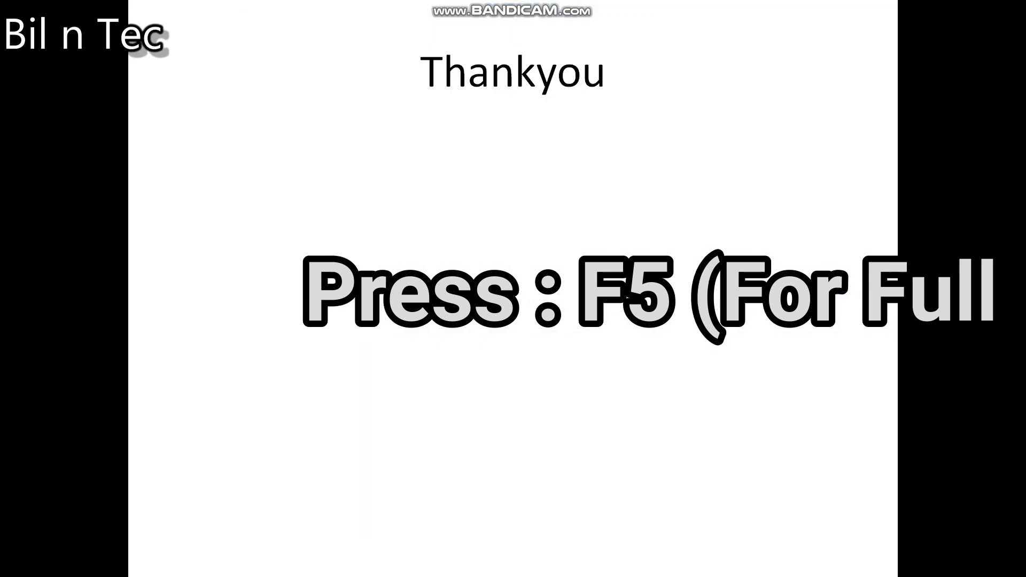
key("Left")
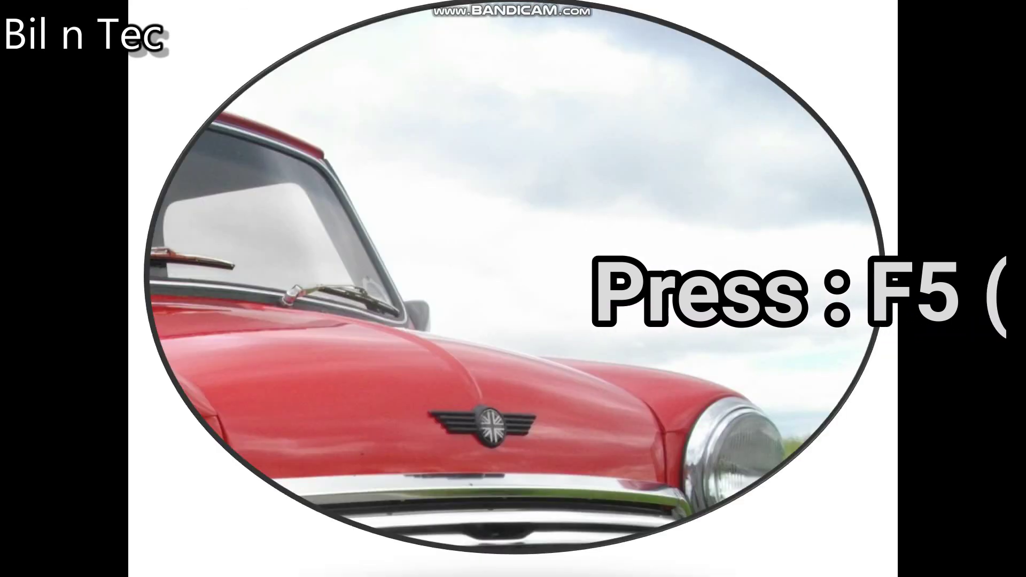
key("Left")
key("Escape")
left_click(82, 150)
left_click_drag(86, 160, 61, 224)
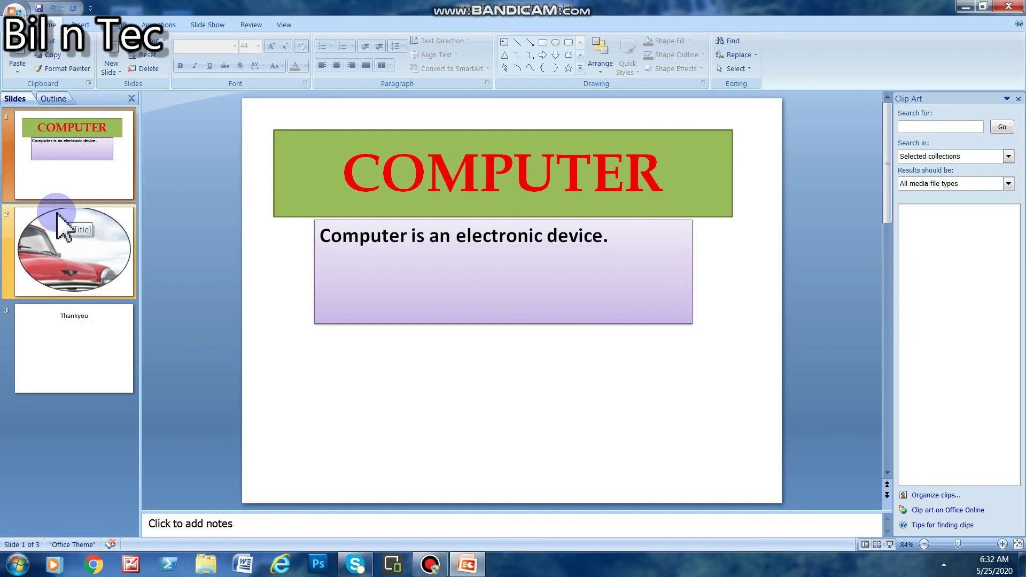